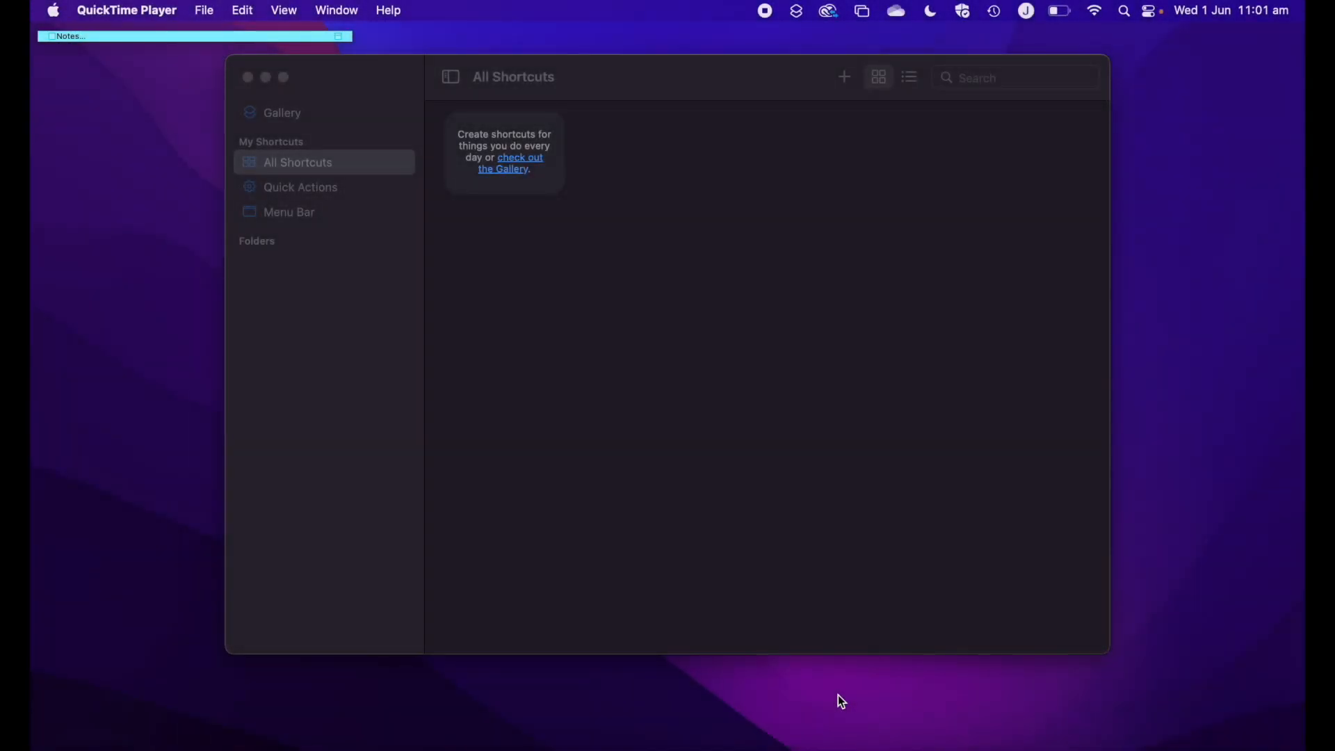
Open the shortcuts Gallery and enlarge the window so it nearly fills the screen
left_click(641, 84)
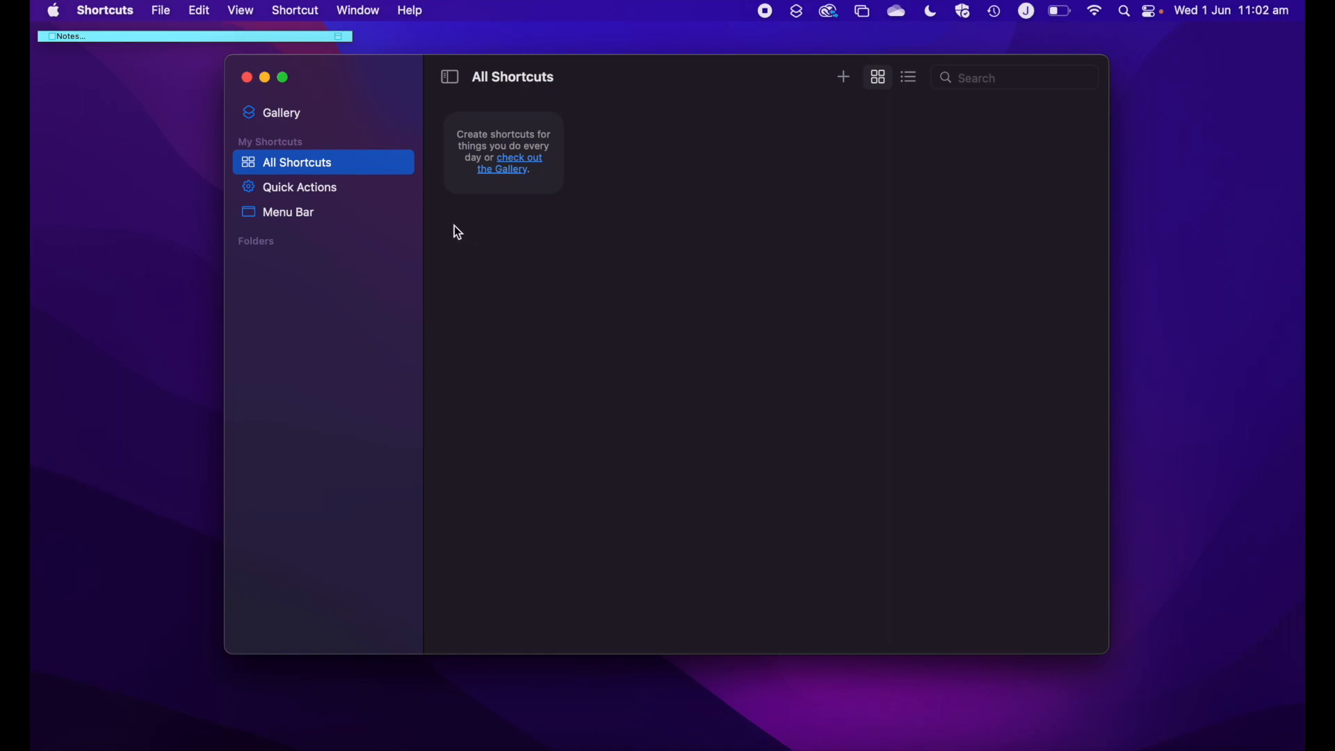
left_click(278, 117)
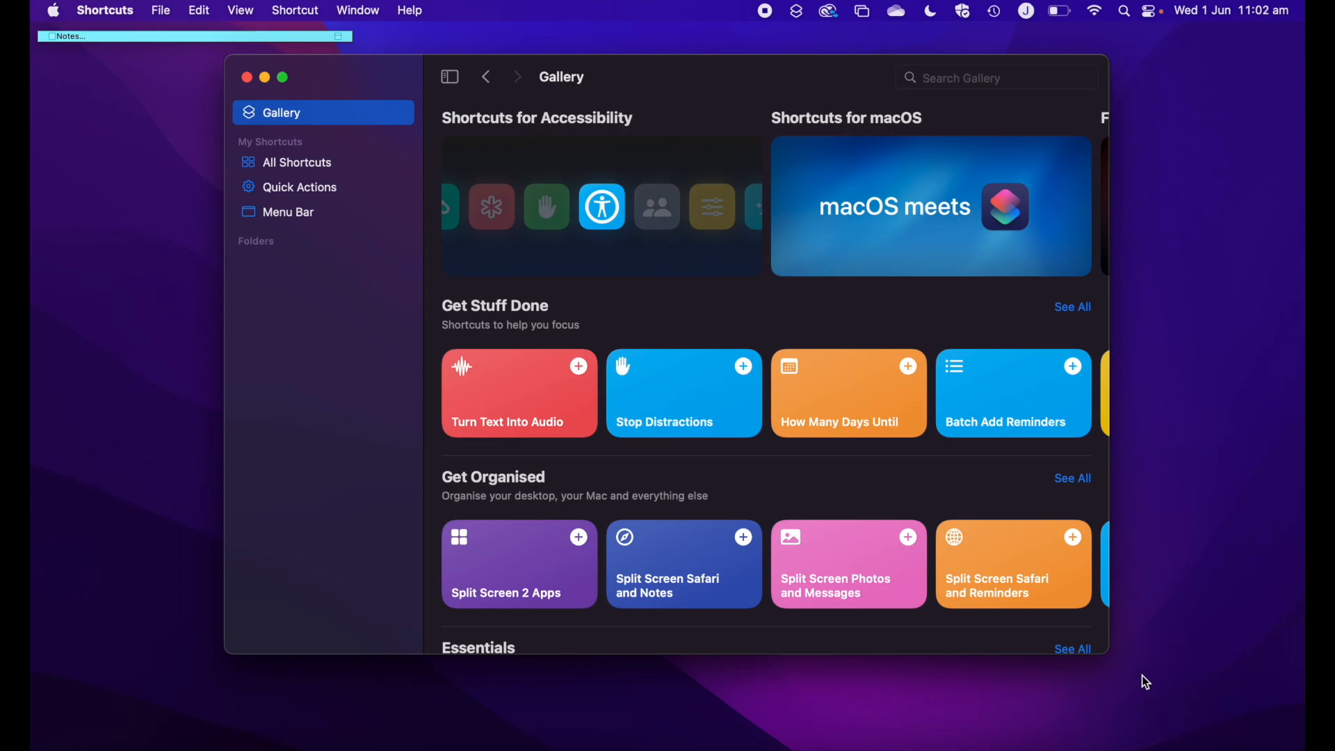
left_click_drag(1110, 653, 1239, 731)
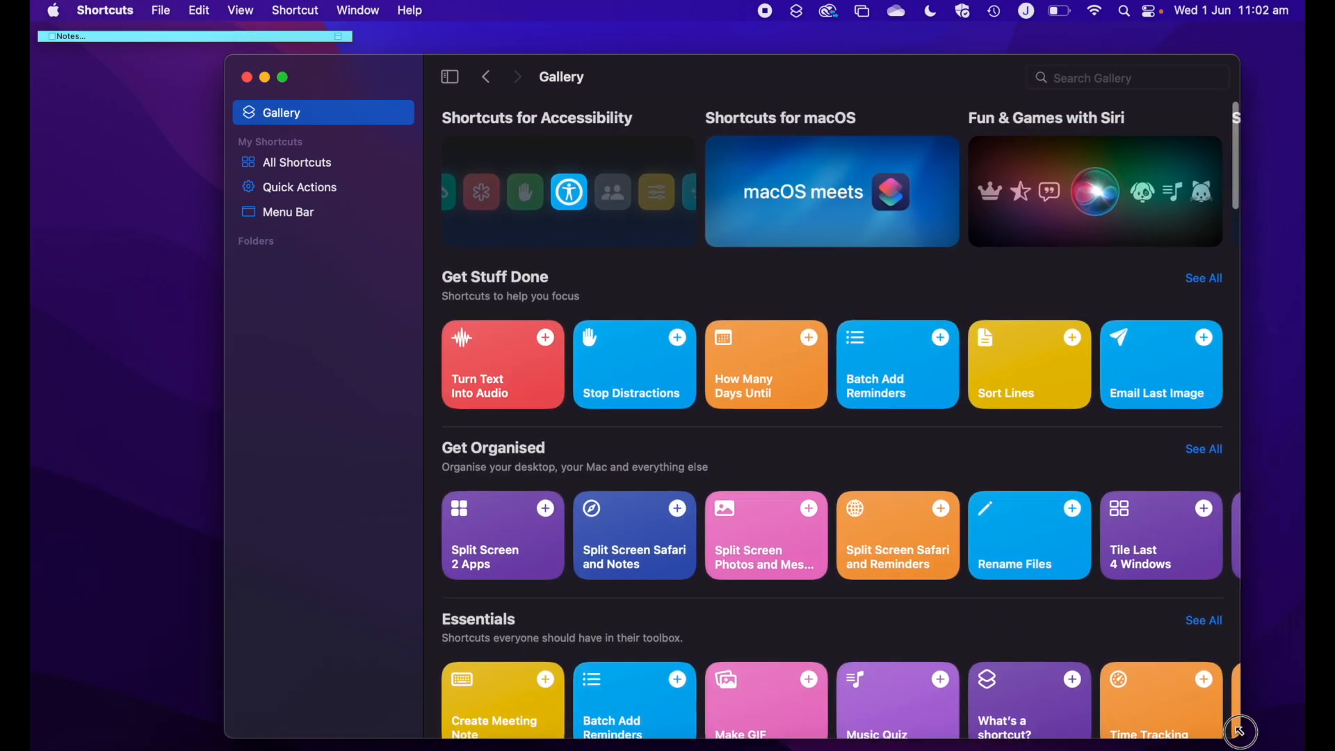
left_click_drag(227, 56, 47, 19)
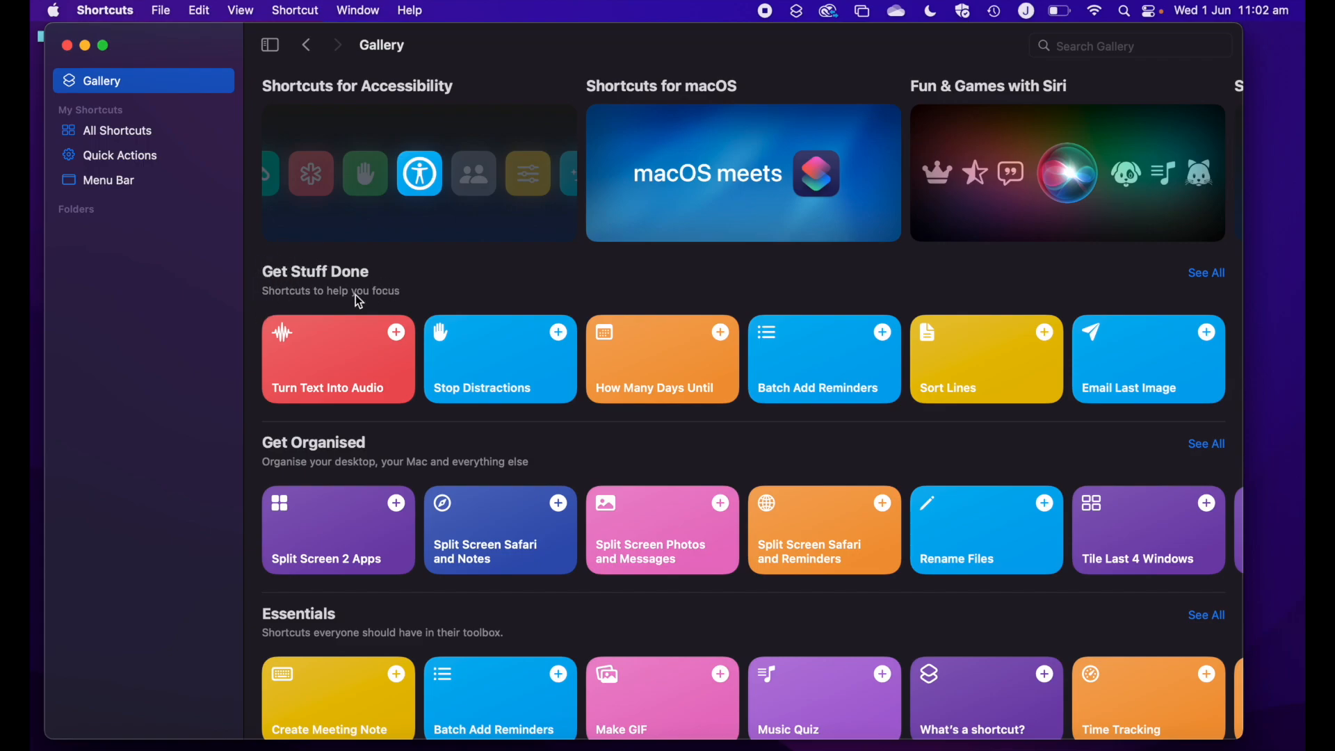
Browse the Gallery categories, read the details of the Split Screen 2 Apps shortcut, and return to the Gallery
scroll(417, 441, "down", 5)
scroll(417, 442, "down", 20)
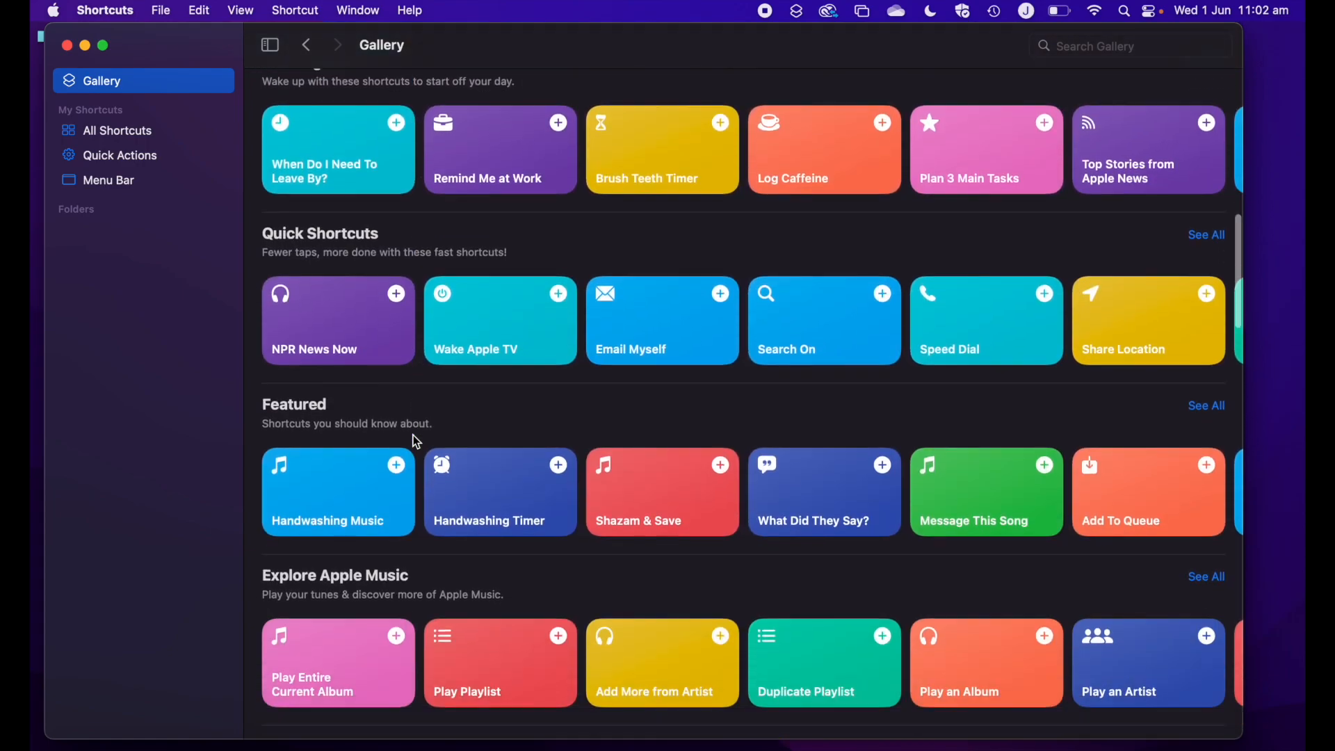
scroll(417, 442, "up", 20)
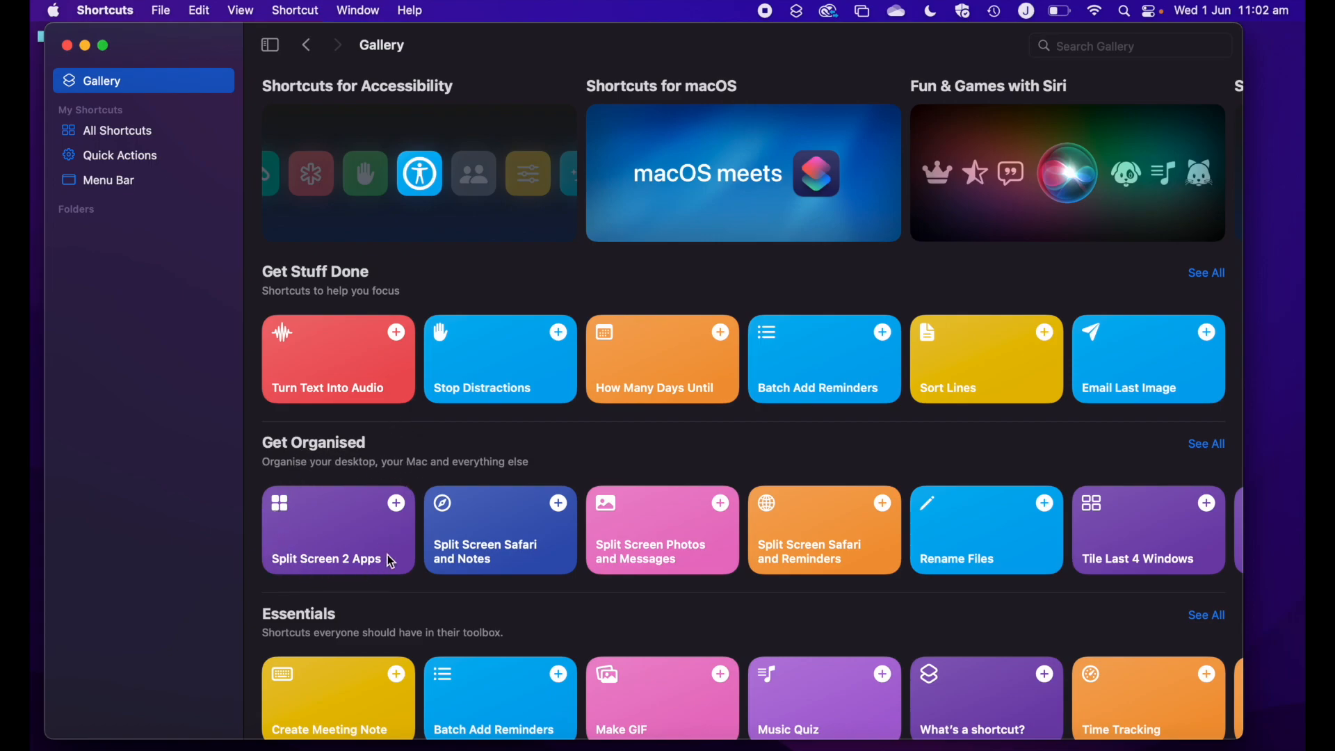
left_click(353, 519)
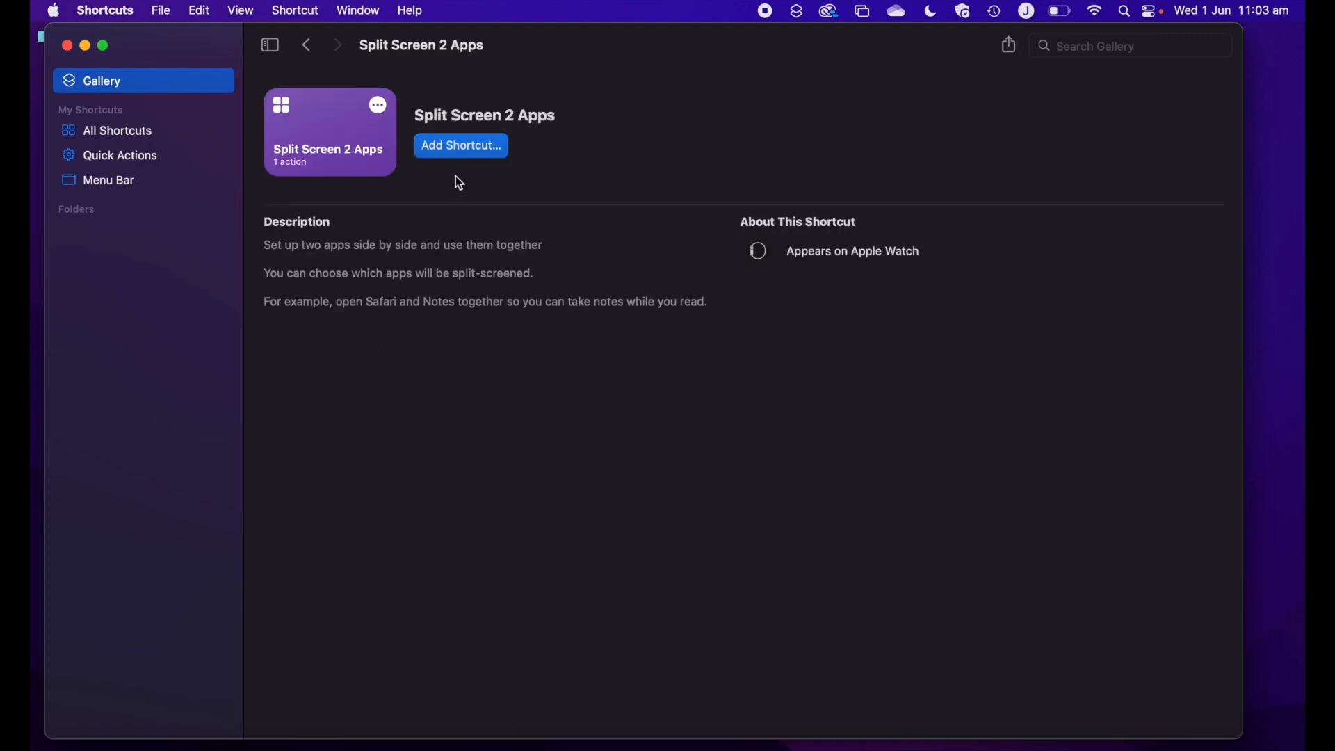
left_click(312, 49)
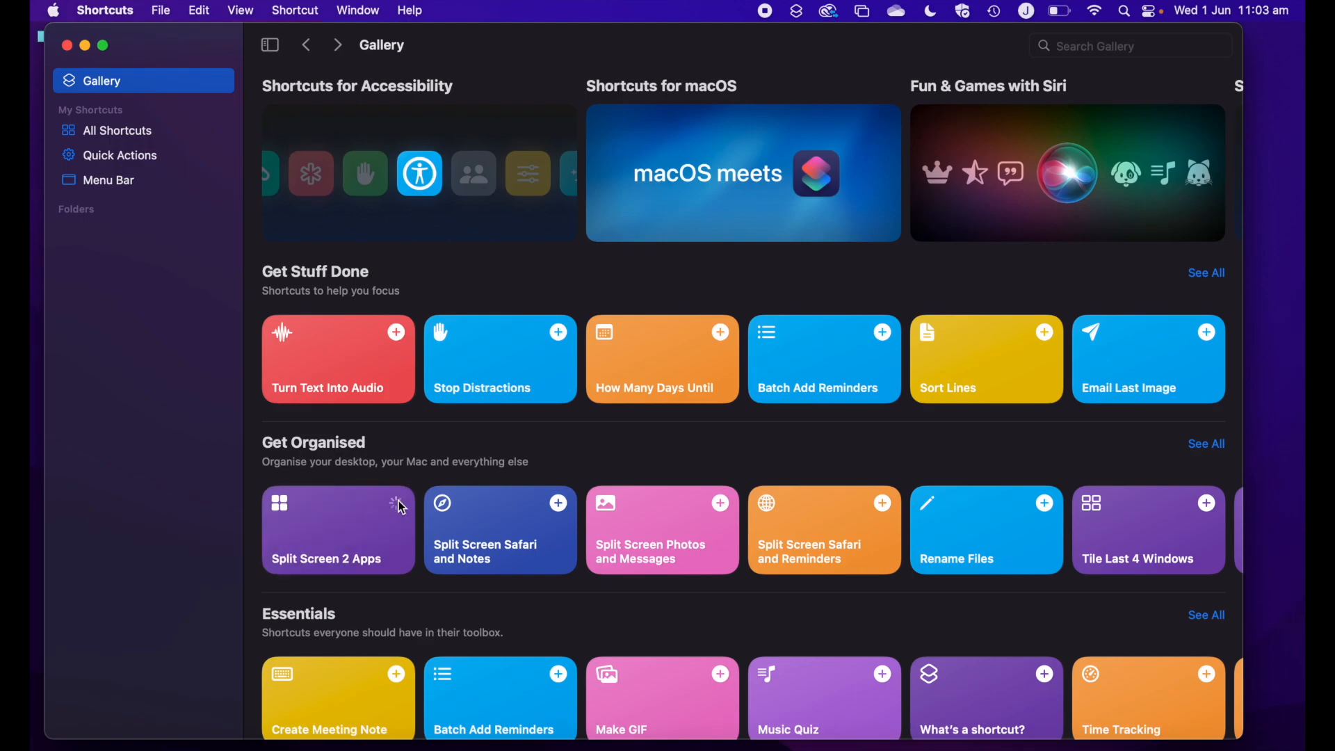
Add the Split Screen 2 Apps shortcut from the Gallery with Safari as the first app and Google Chrome as the second
left_click(398, 502)
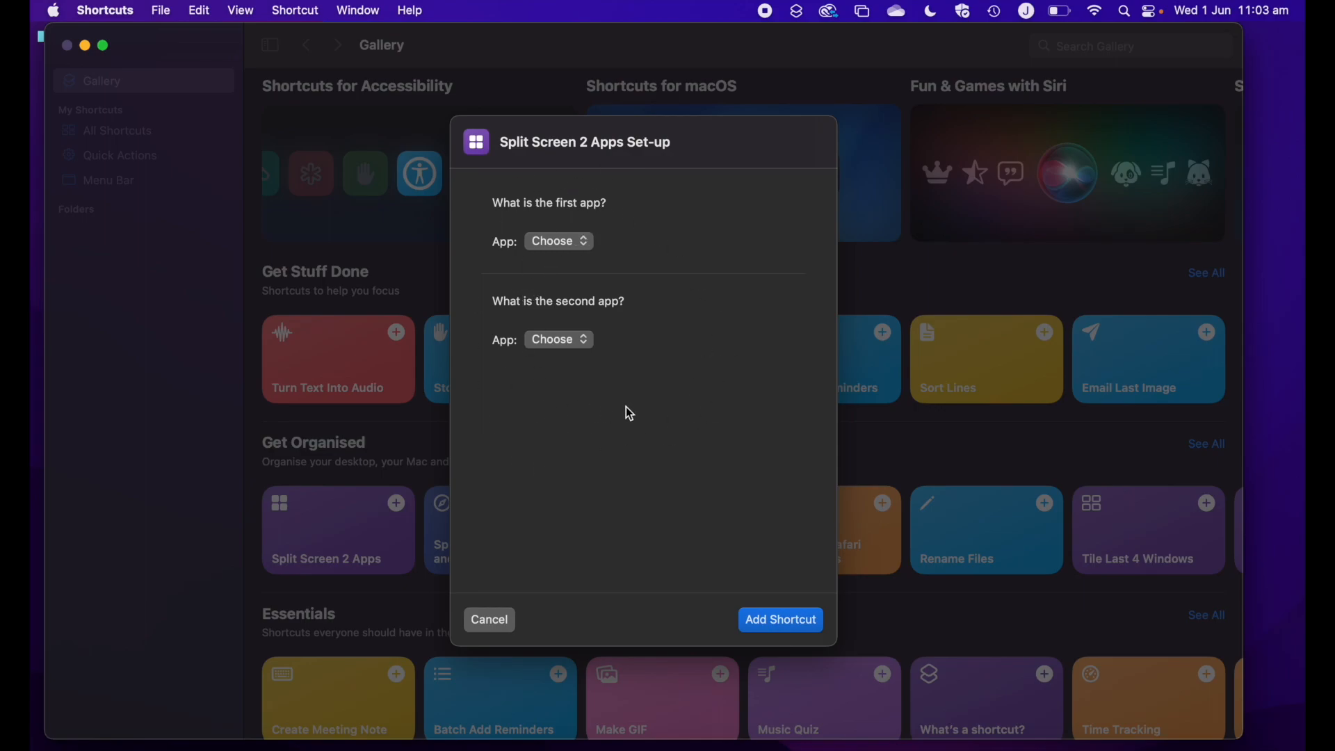
left_click(579, 242)
type("saf")
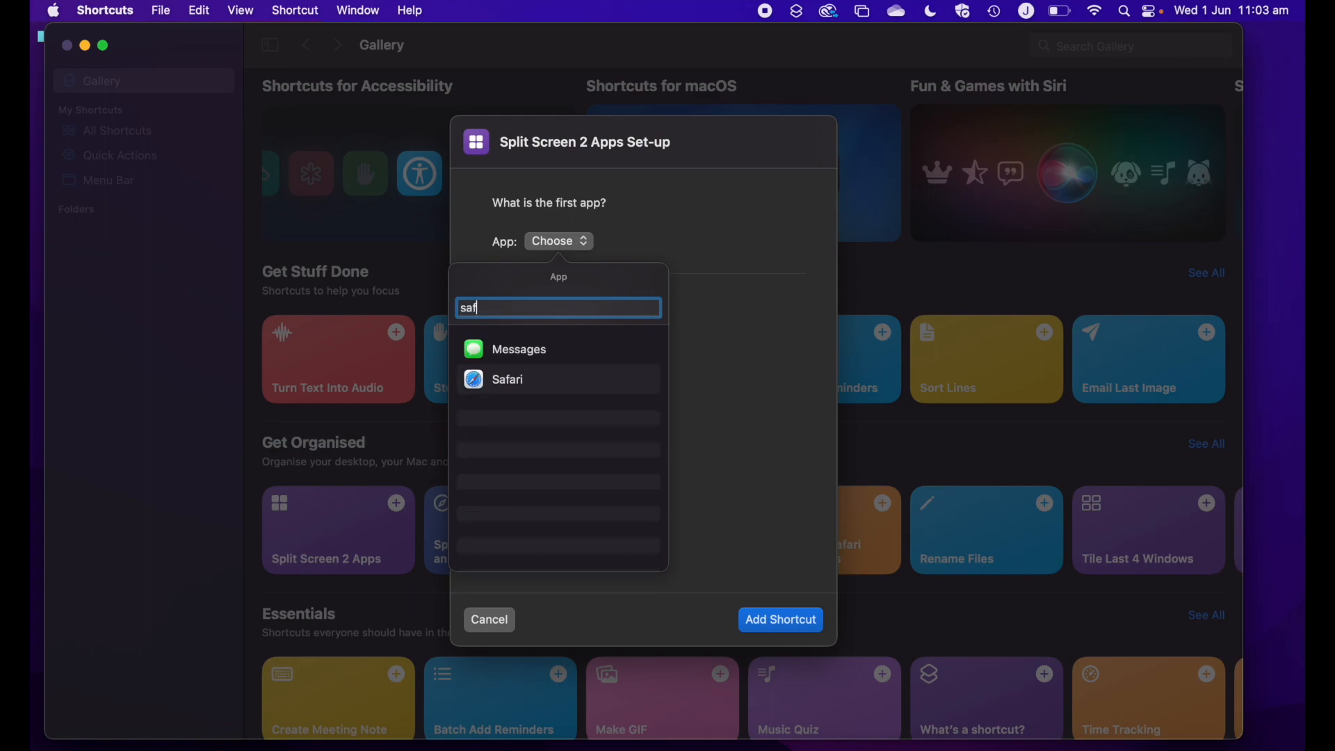
left_click(550, 348)
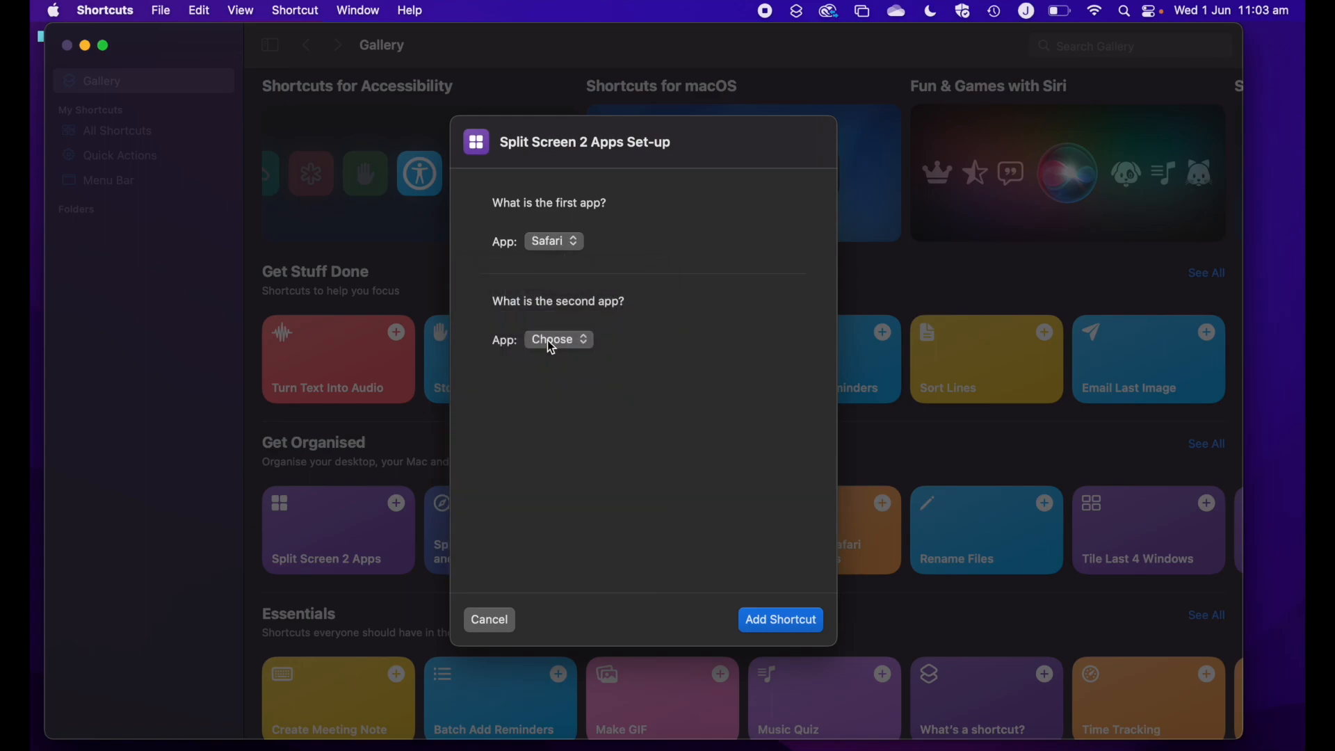
left_click(556, 342)
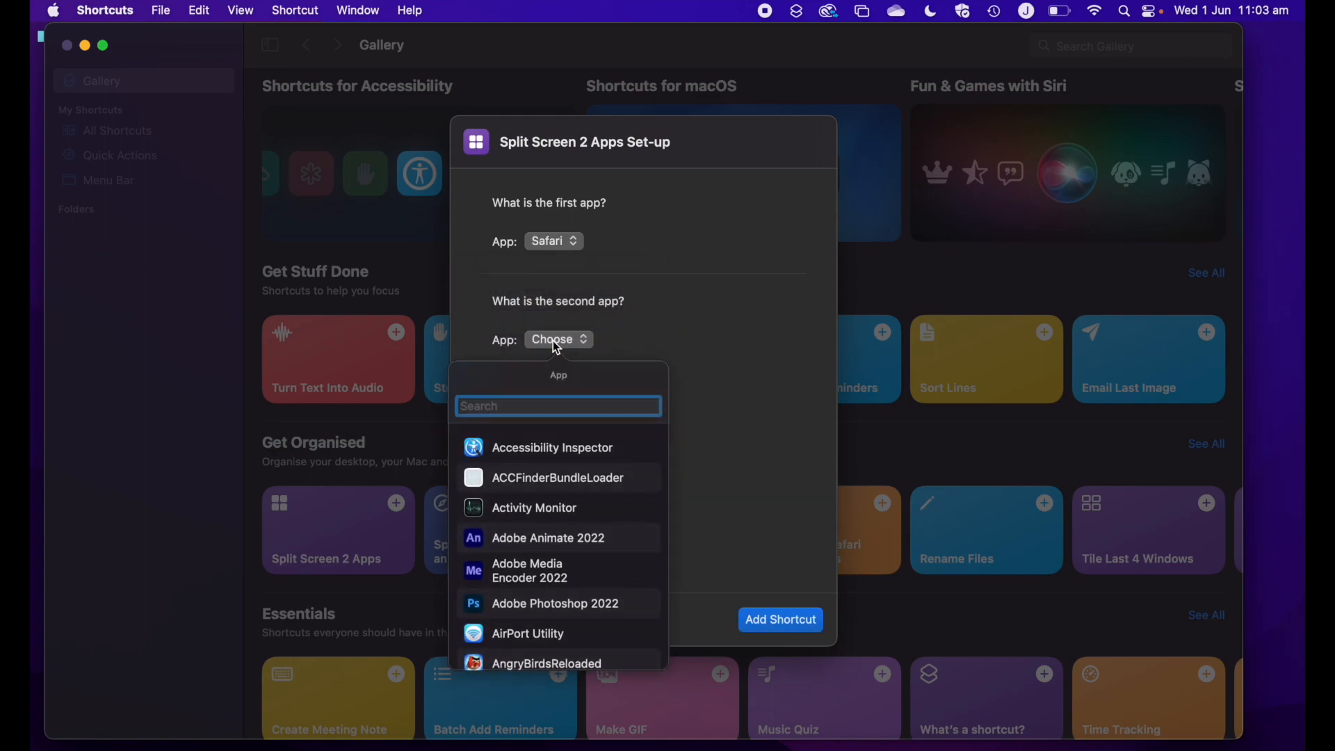
type("chr")
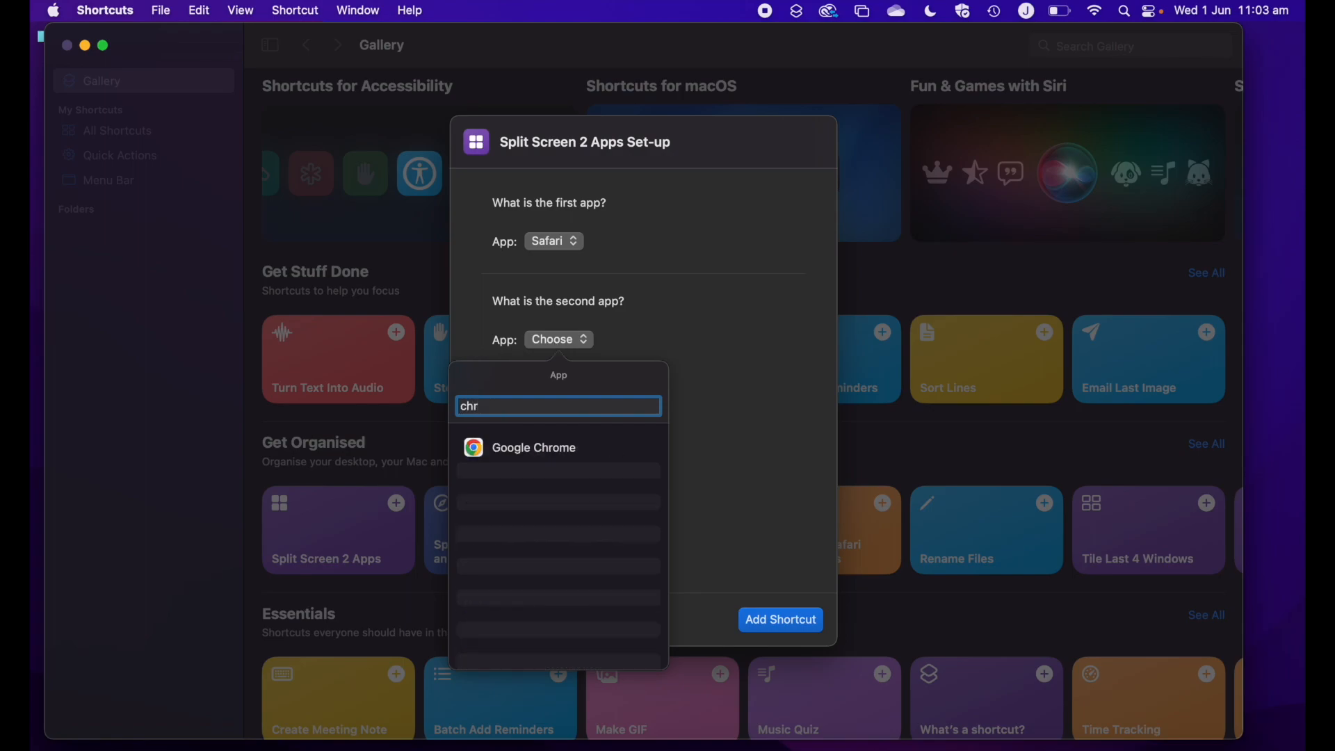
left_click(553, 451)
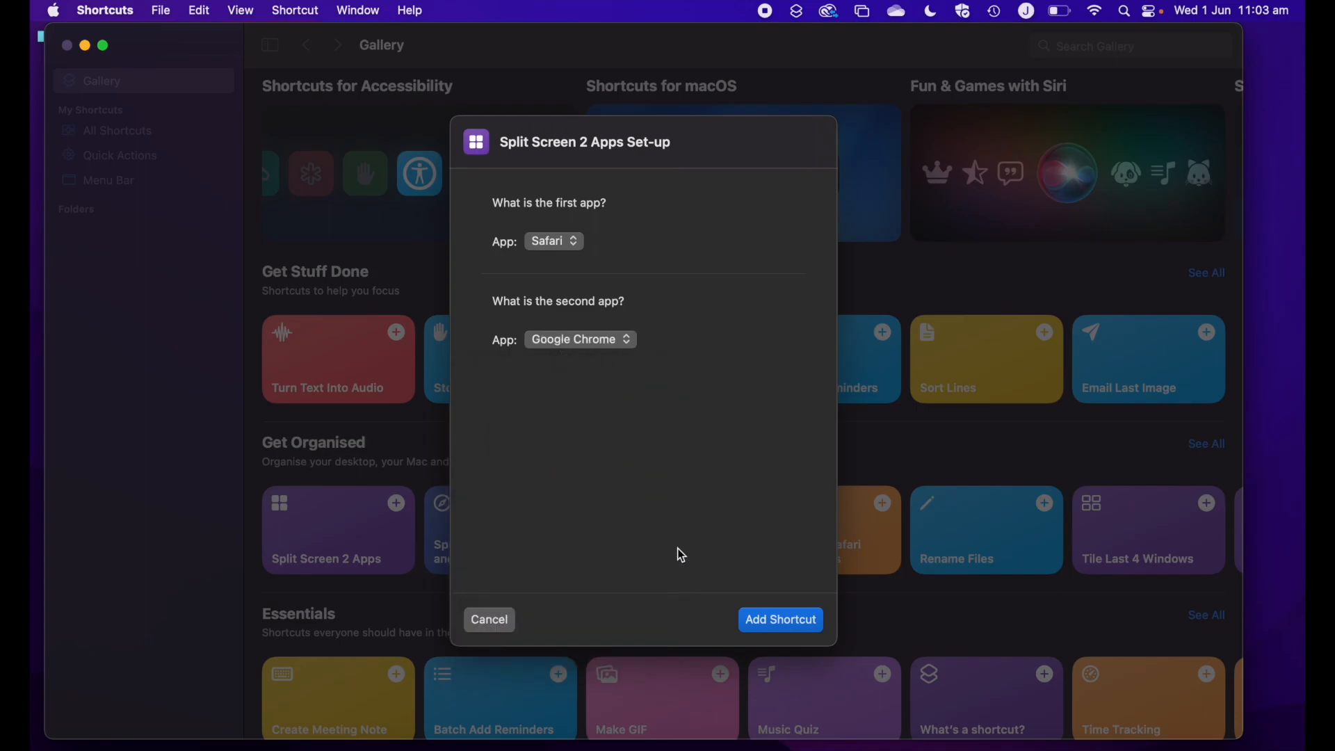
left_click(770, 620)
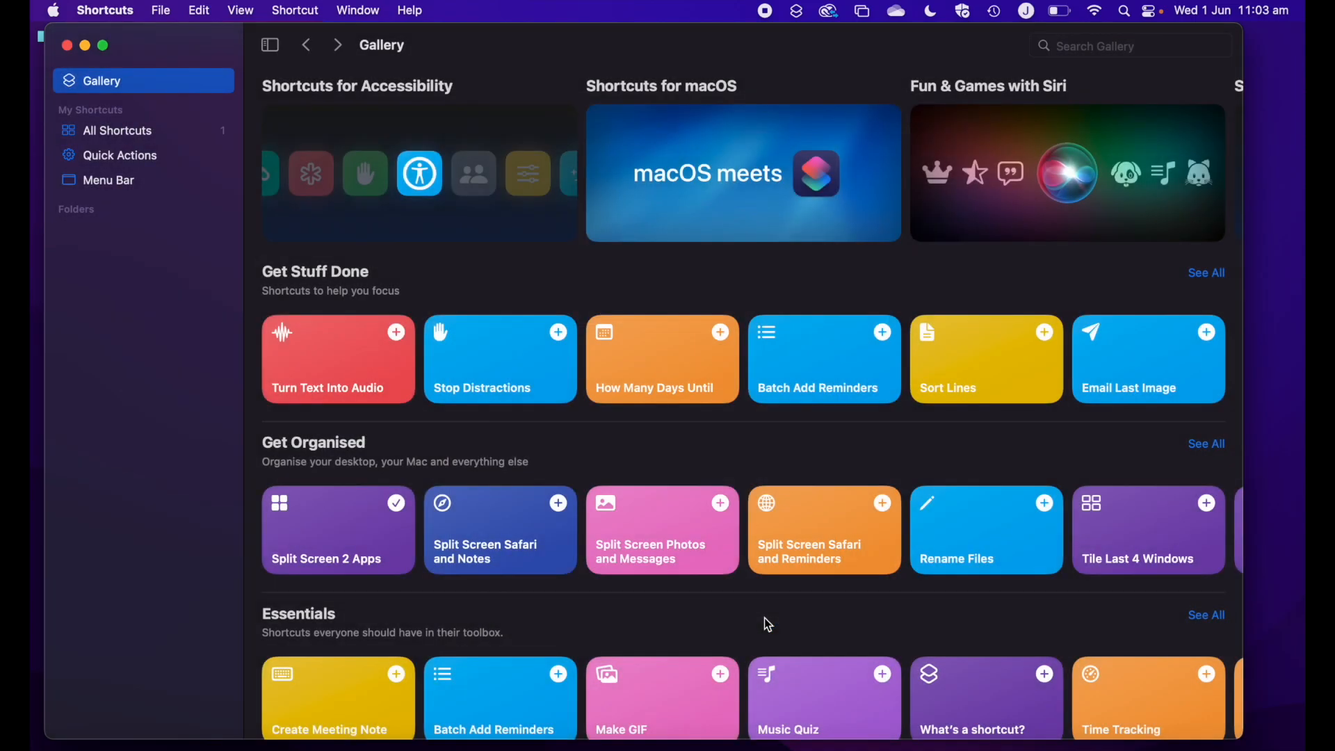
Run the Split Screen 2 Apps shortcut from All Shortcuts, and minimise the Safari and Chrome windows
left_click(165, 139)
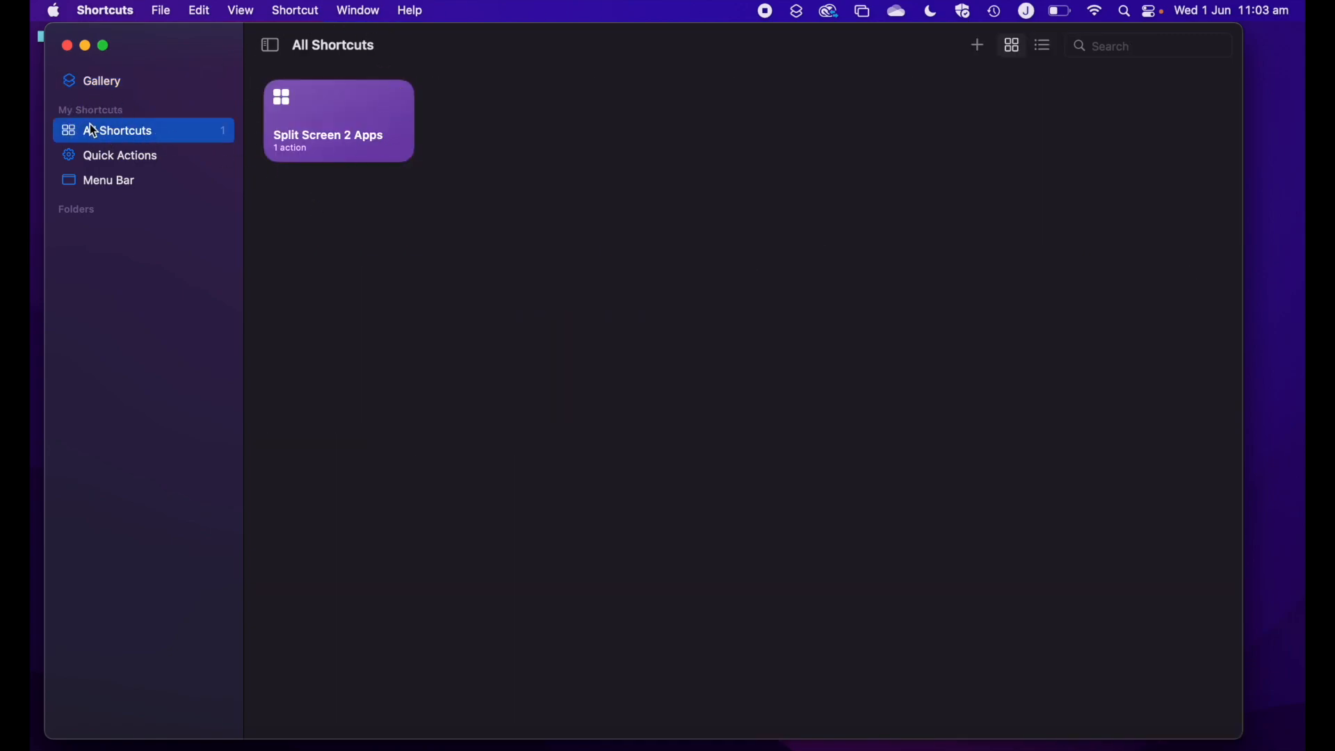
mouse_move(406, 165)
left_click(399, 100)
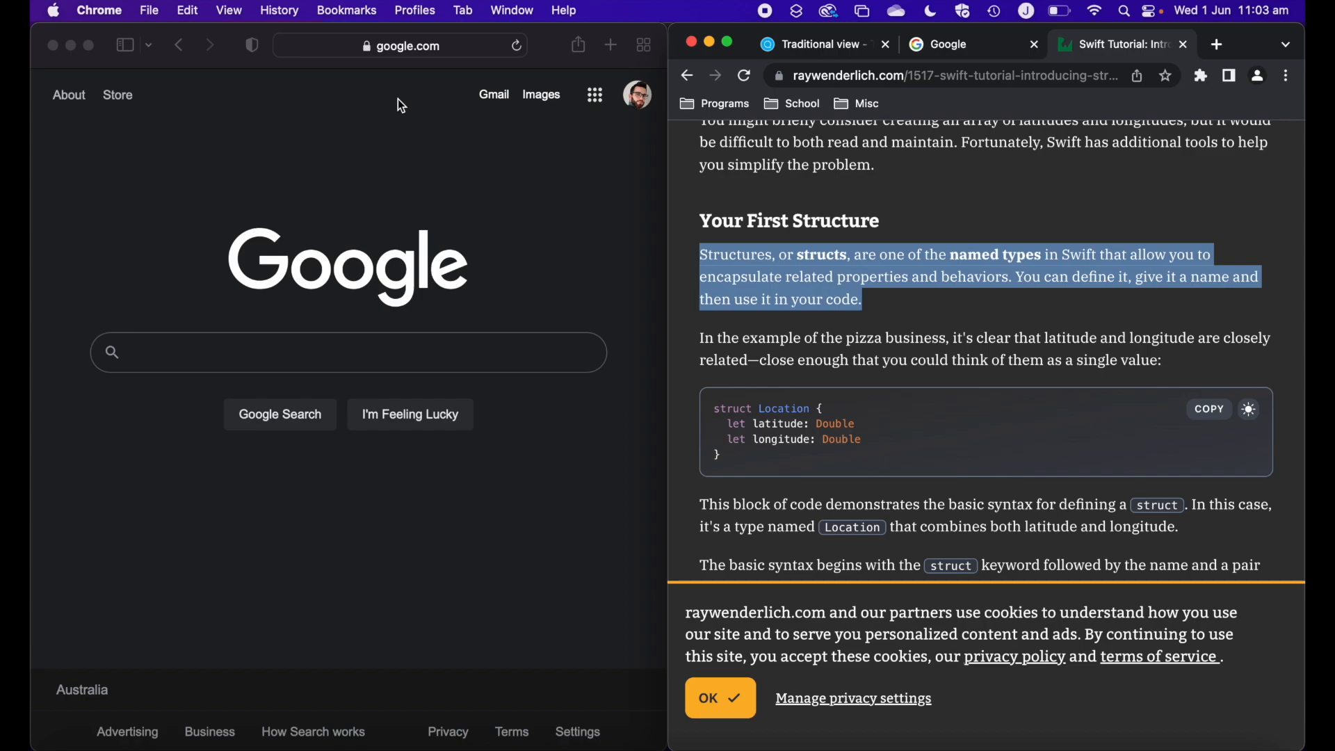
left_click(73, 47)
left_click(709, 42)
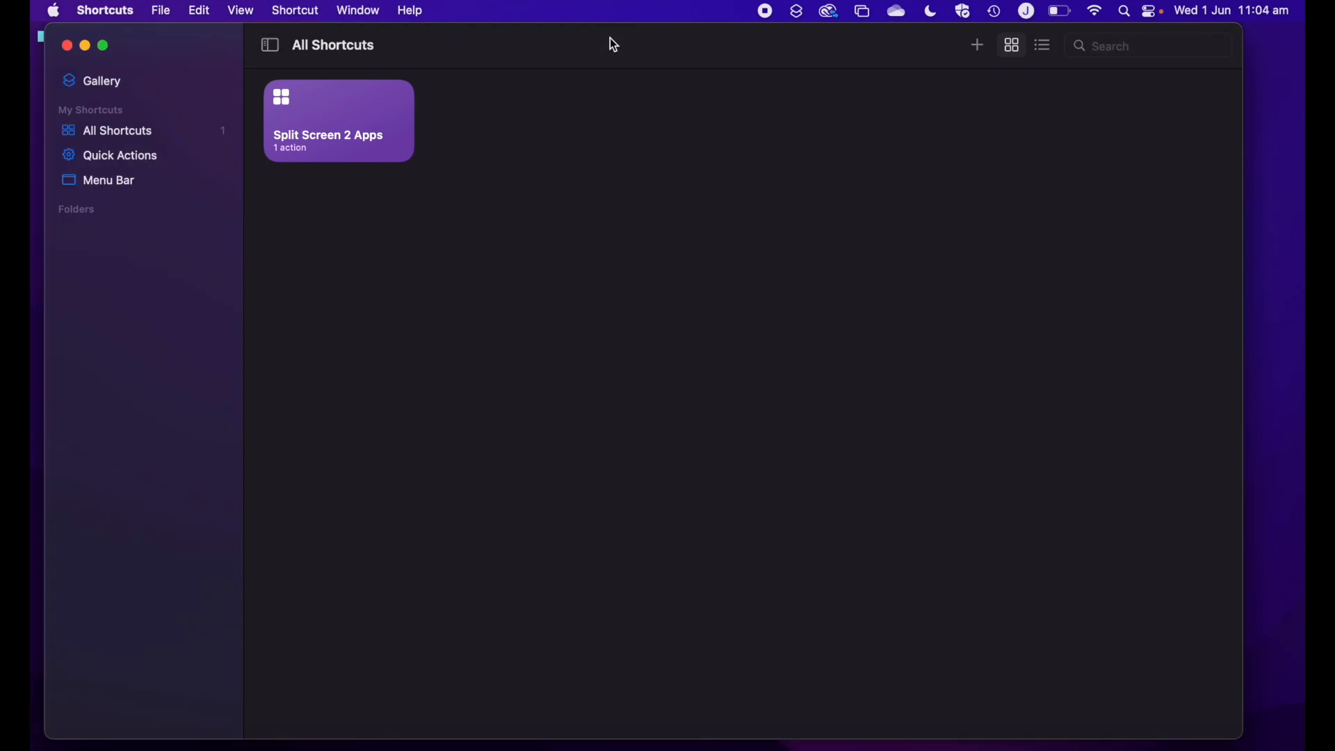
Add the Search On shortcut from the Gallery's Quick Shortcuts category
left_click(121, 84)
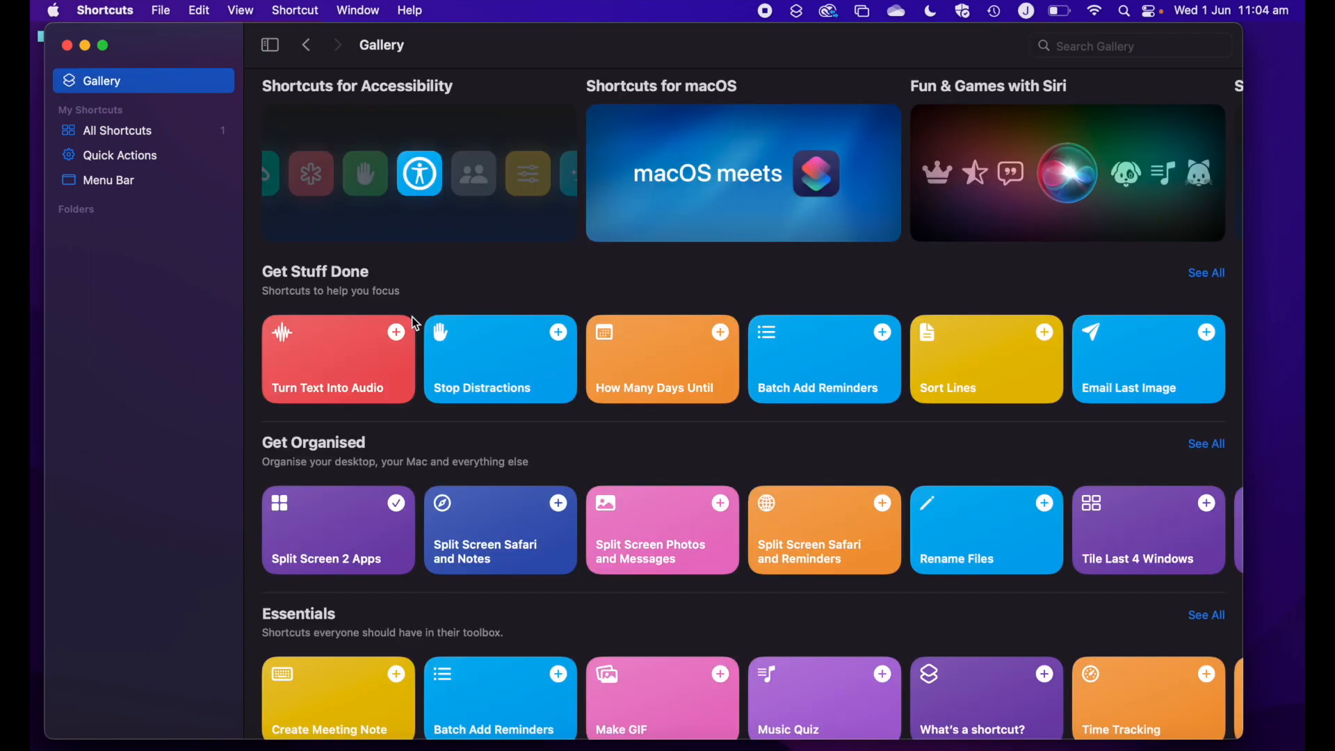
scroll(540, 381, "down", 5)
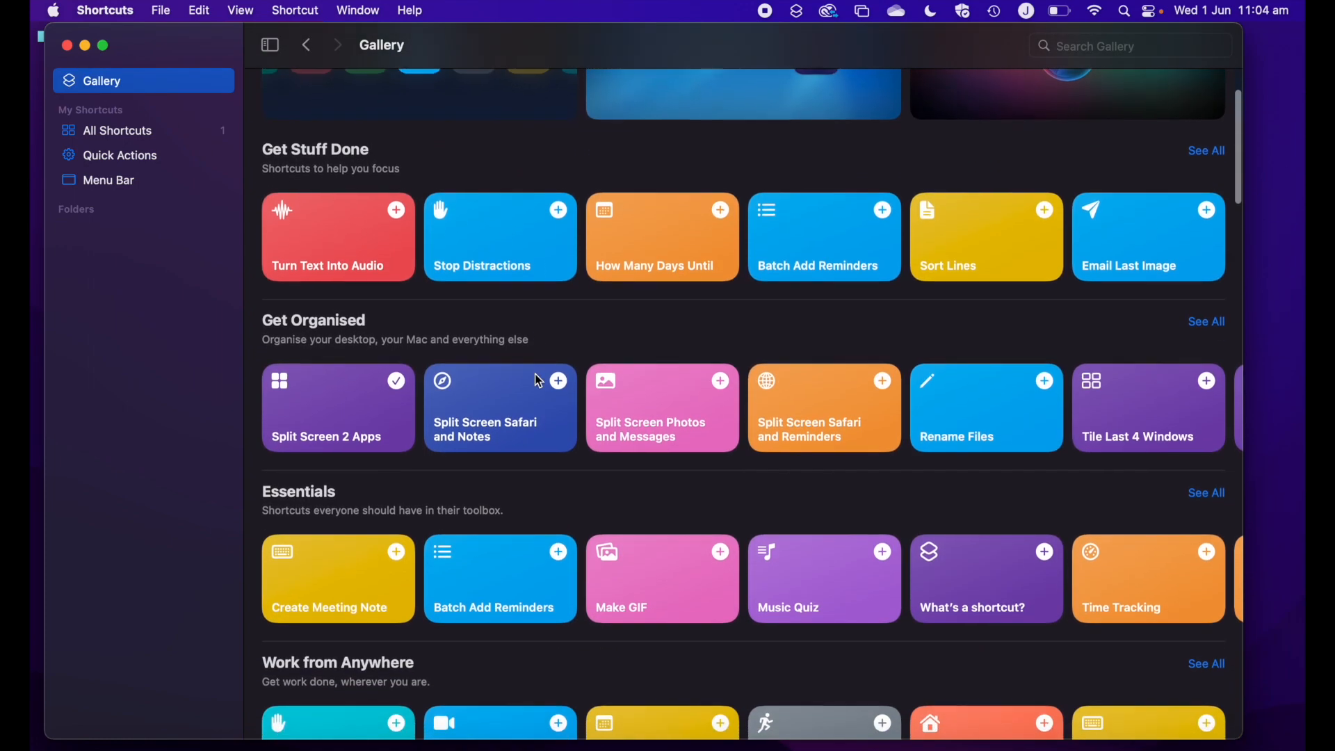
scroll(540, 381, "down", 3)
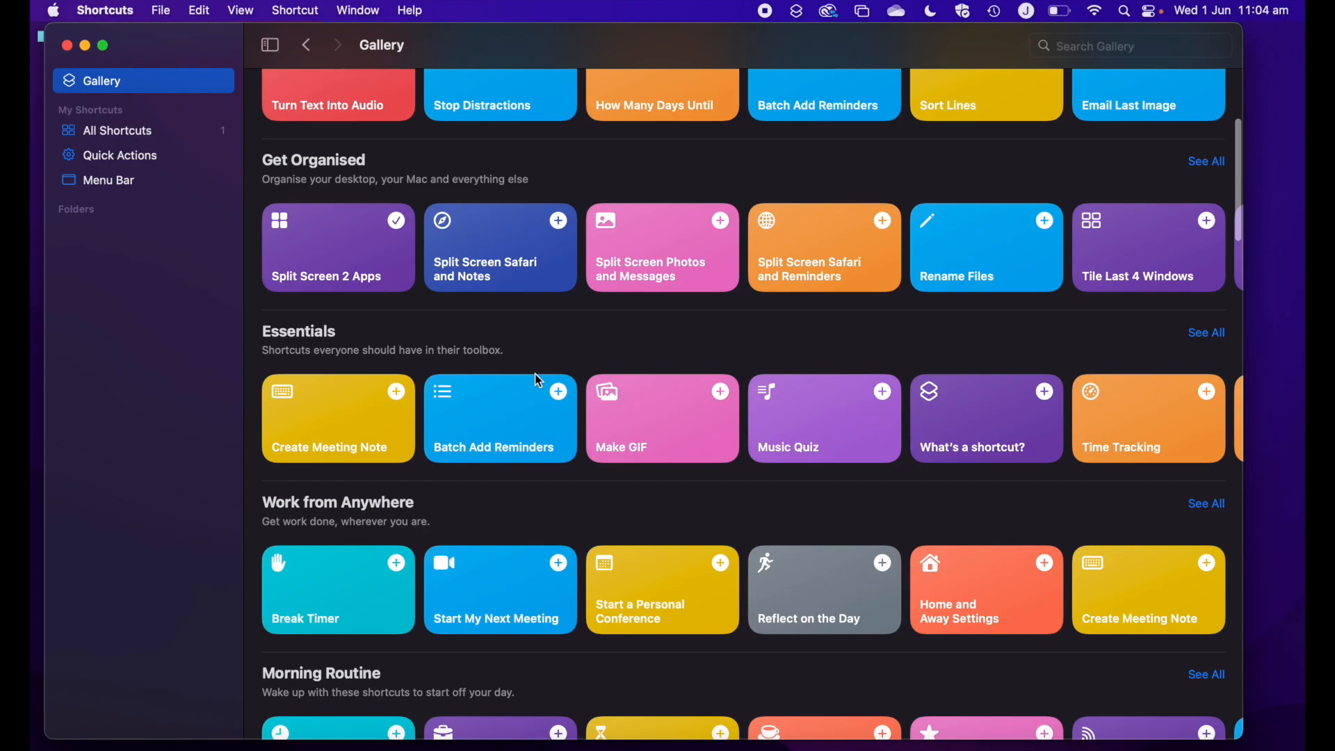
scroll(540, 381, "down", 2)
scroll(540, 381, "down", 2)
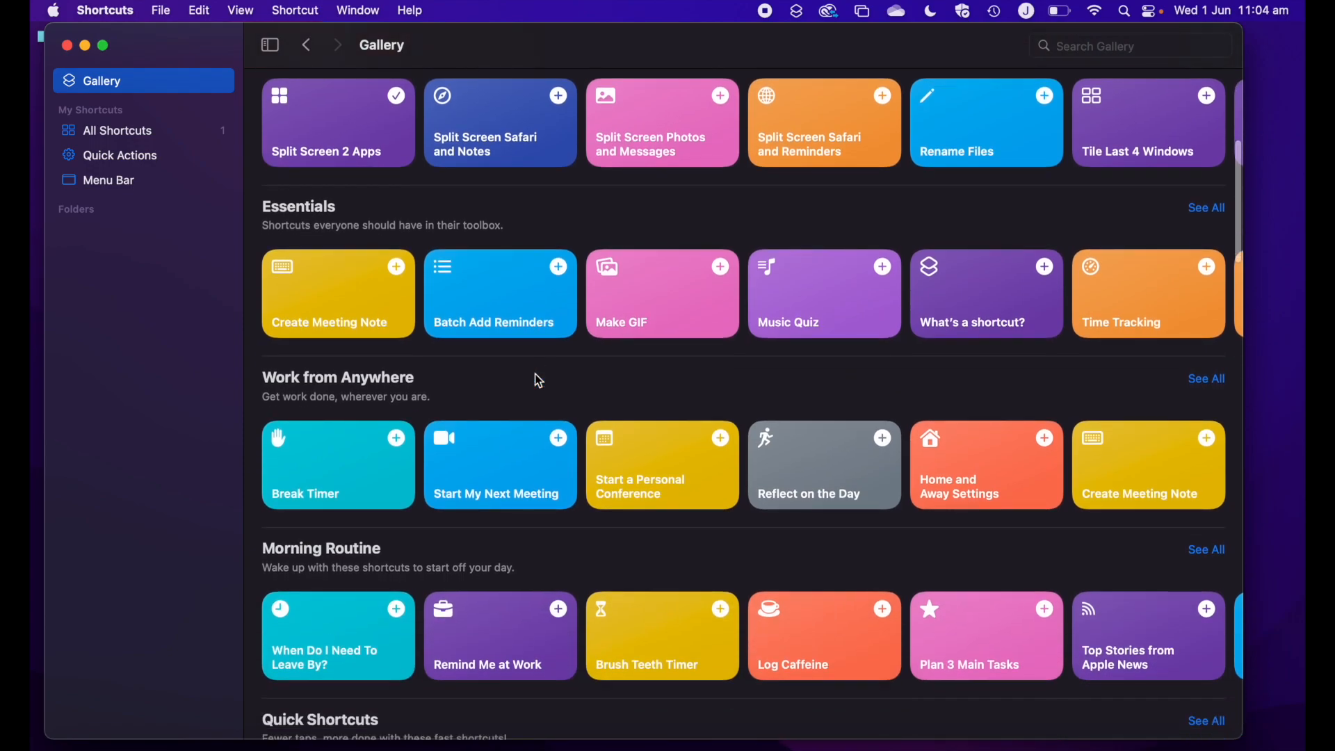
scroll(540, 381, "down", 4)
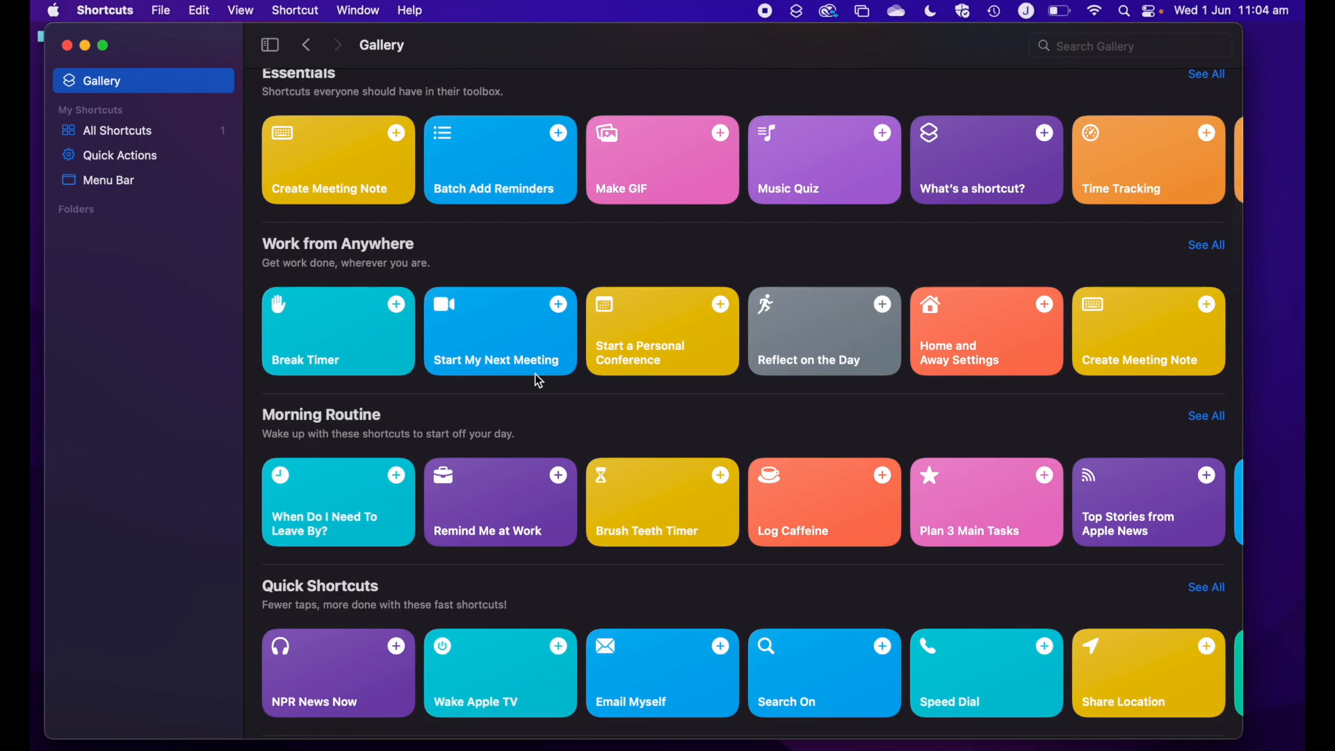
scroll(538, 380, "down", 4)
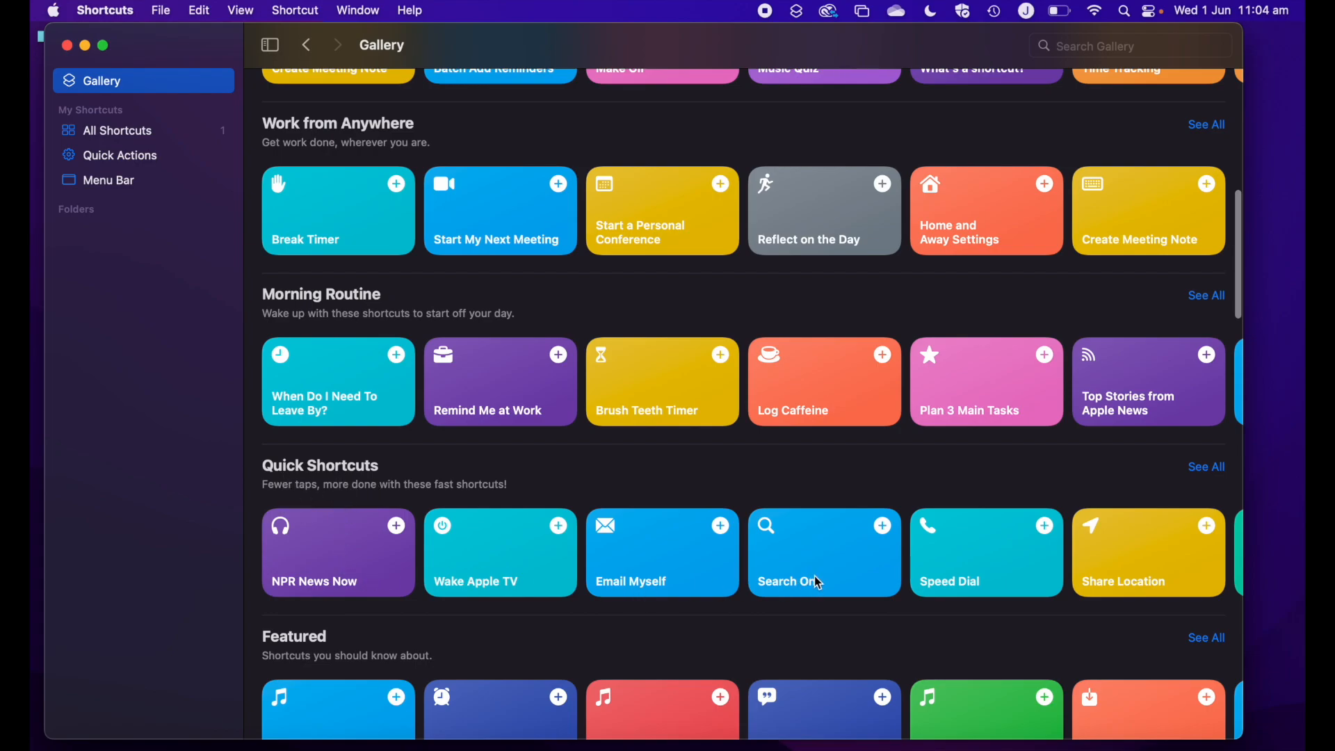
left_click(886, 529)
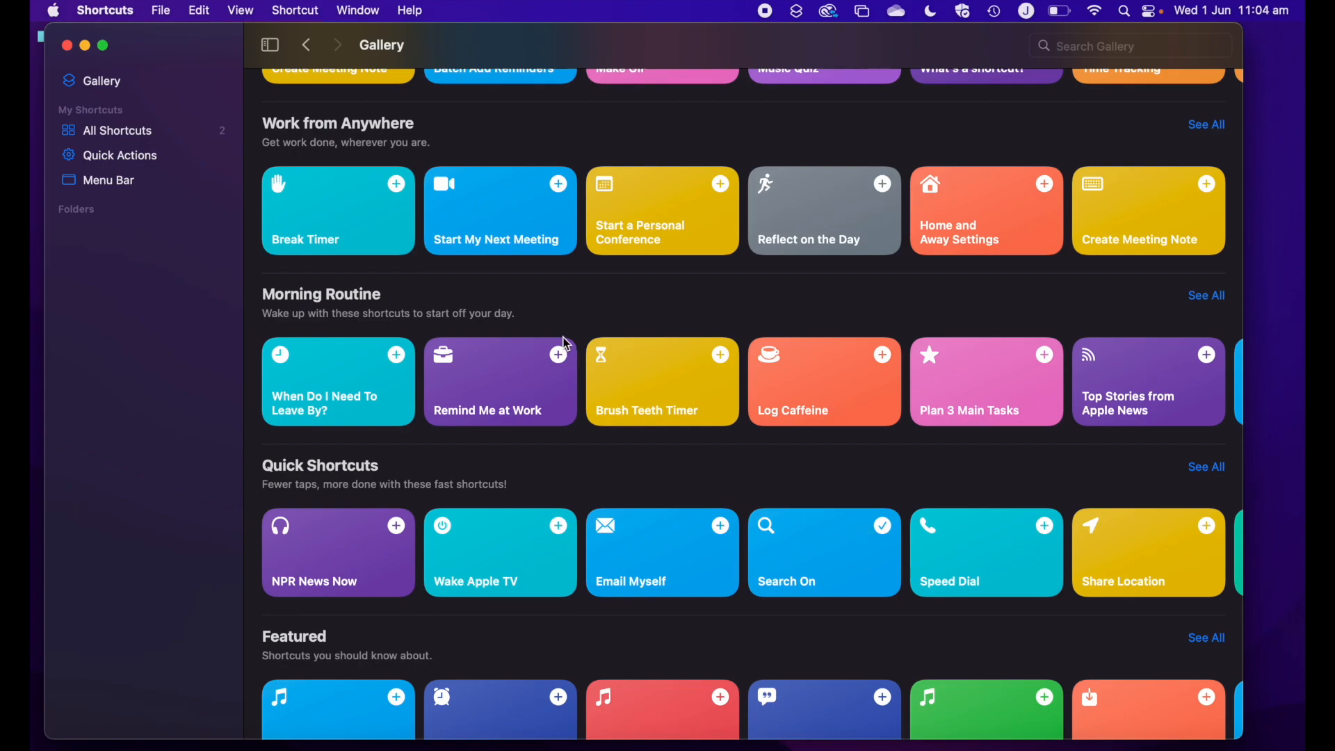
Run the Search On shortcut from All Shortcuts to search Google for "news", allowing it to perform a web search
left_click(140, 135)
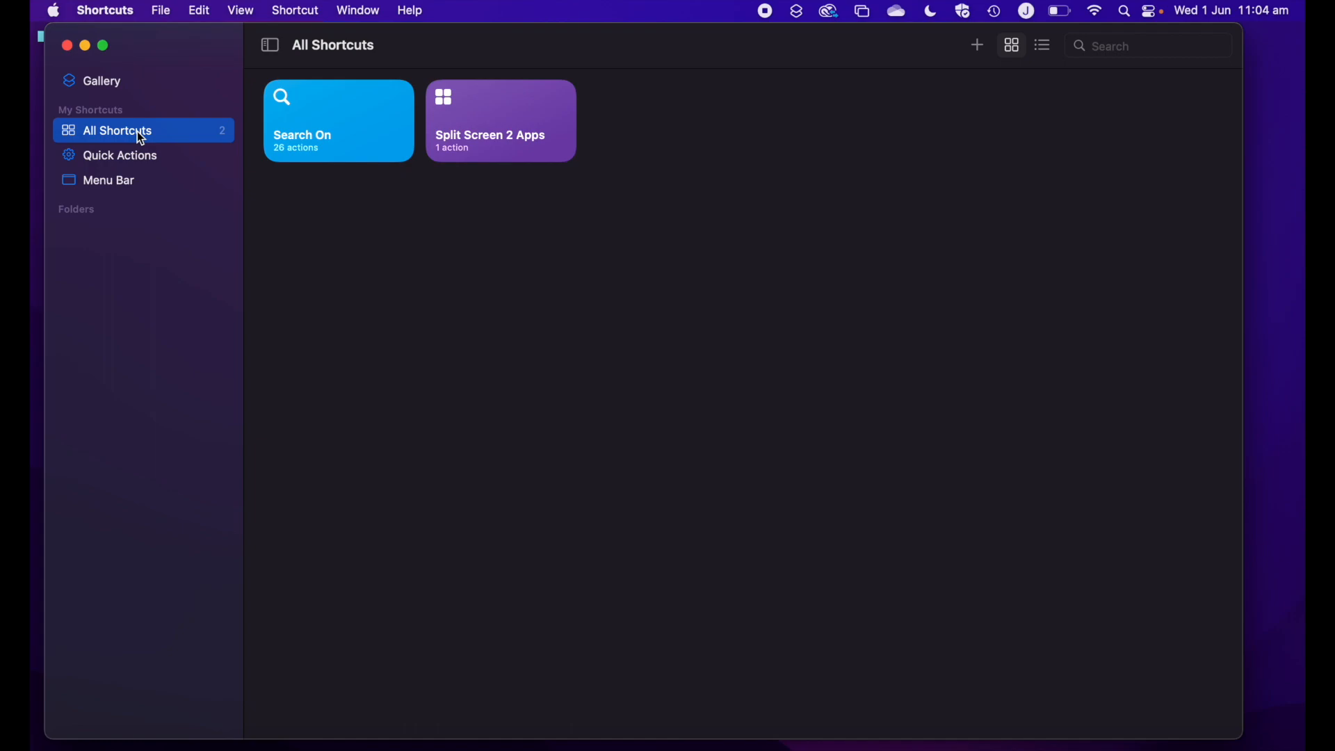
left_click(336, 121)
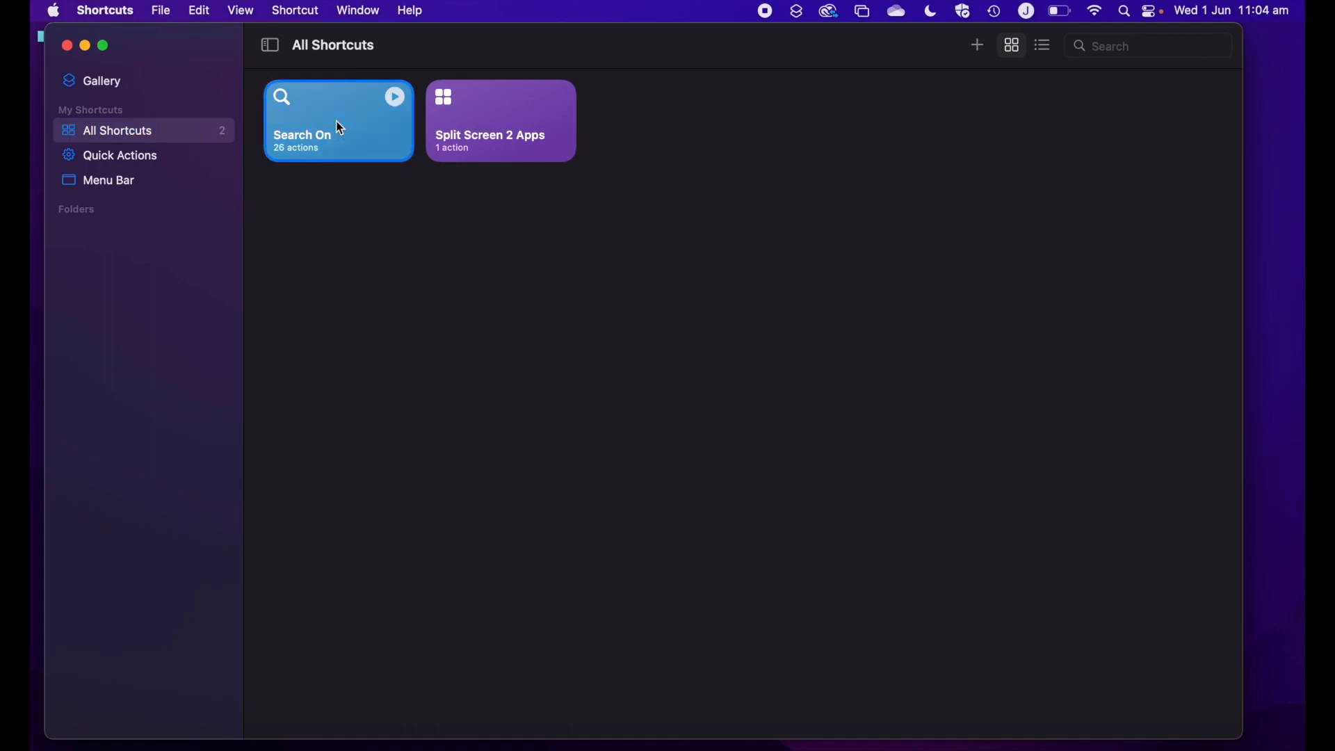
left_click(395, 102)
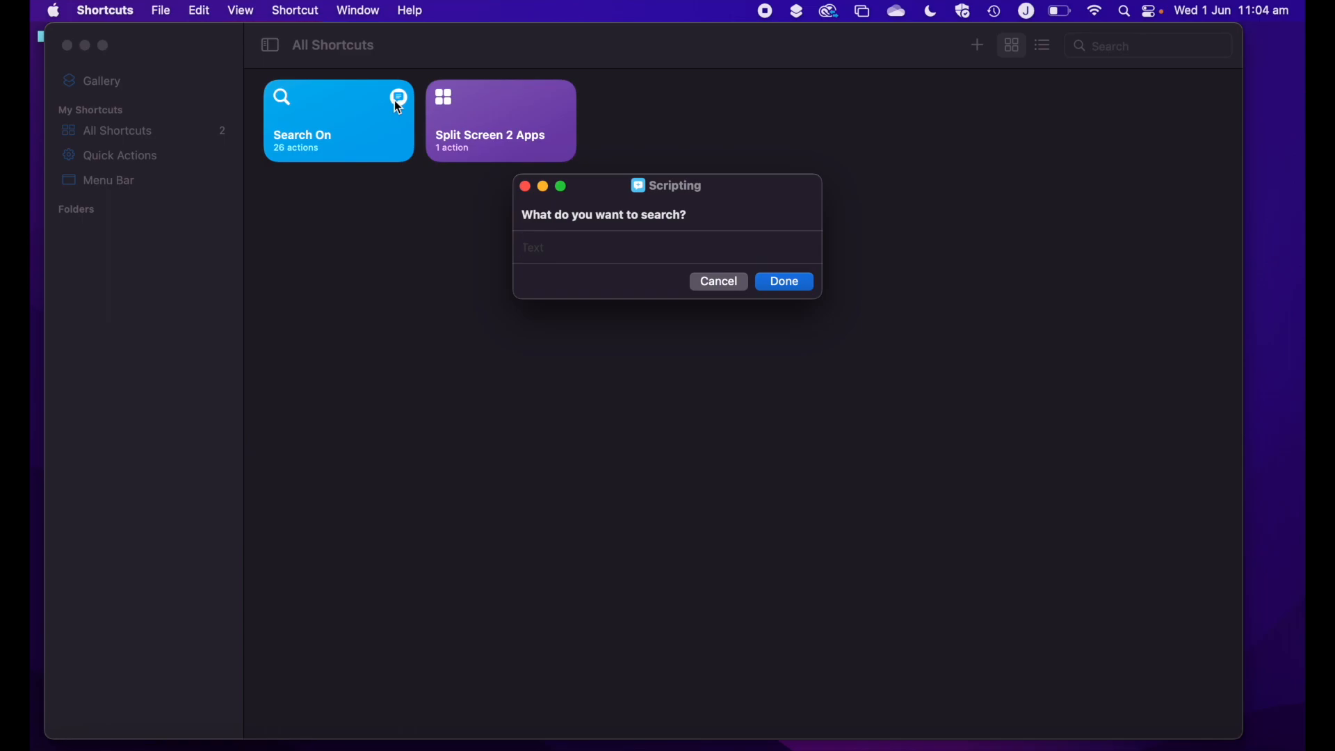
type("news")
left_click(766, 285)
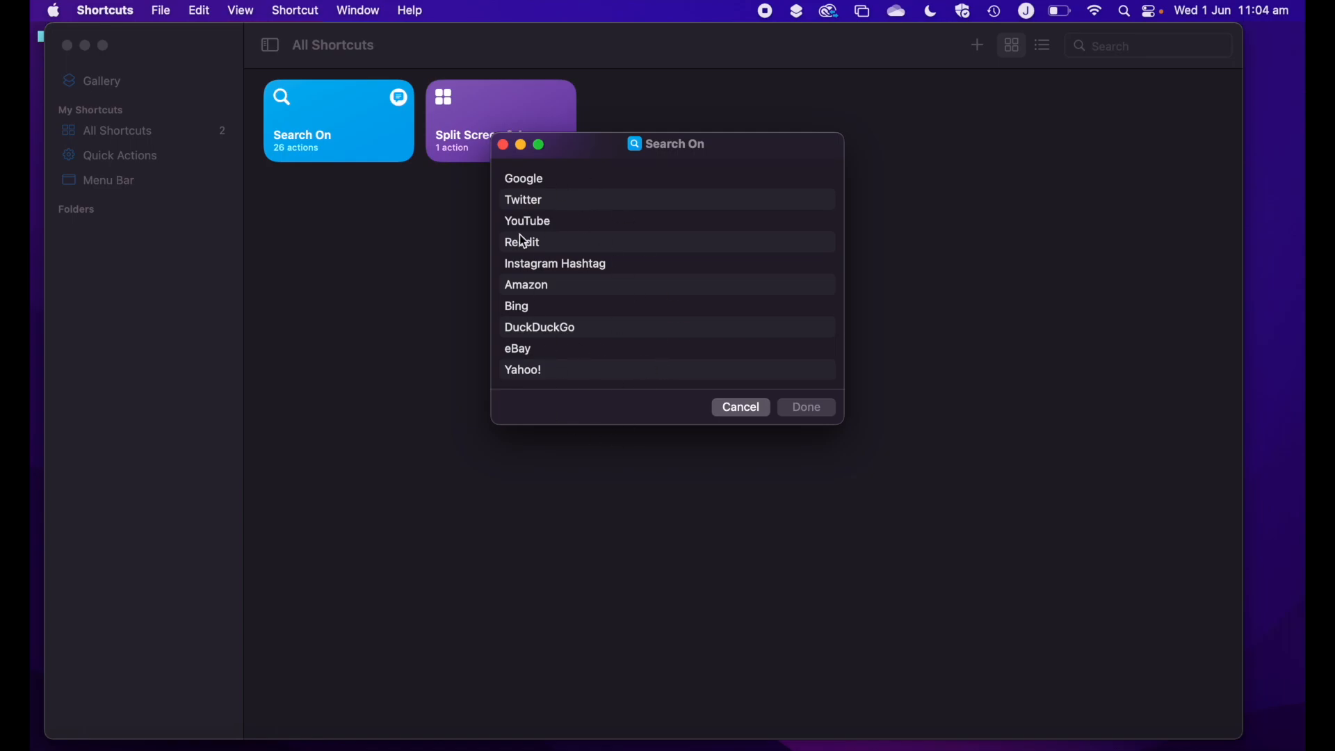
left_click(531, 185)
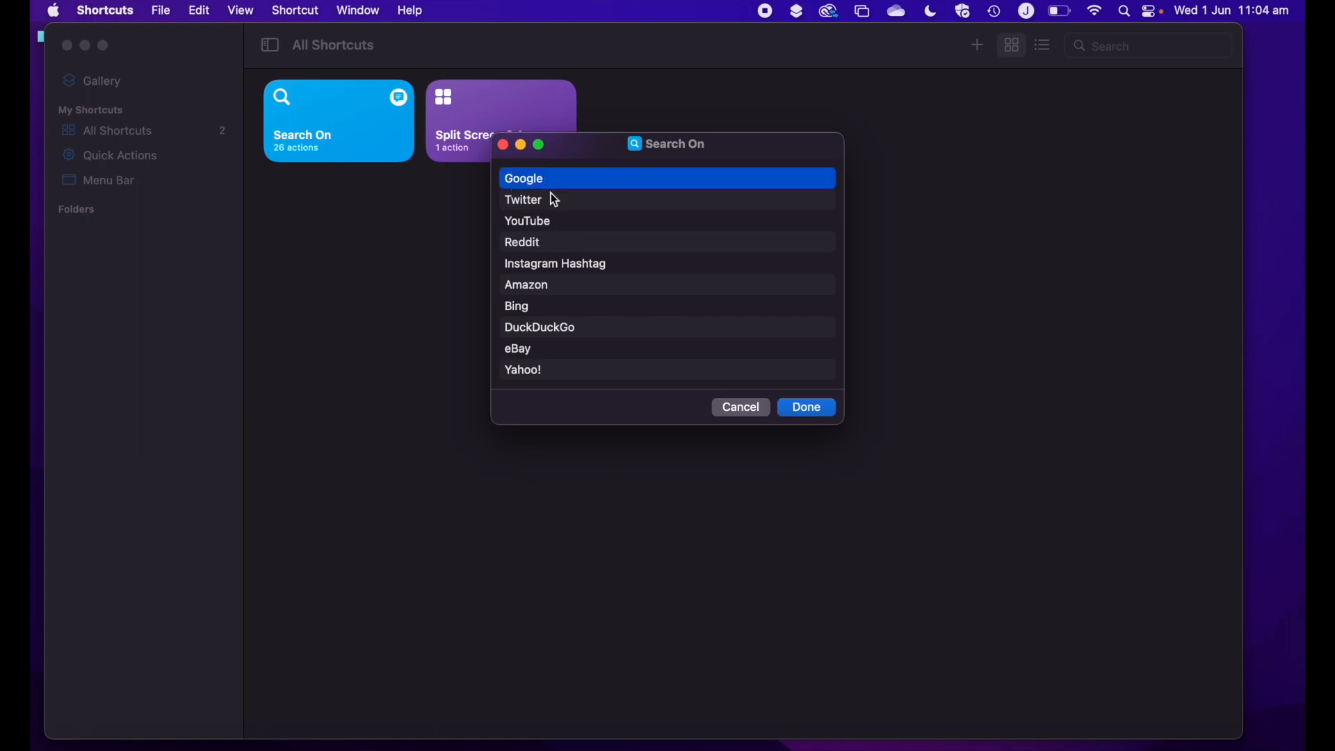
left_click(800, 407)
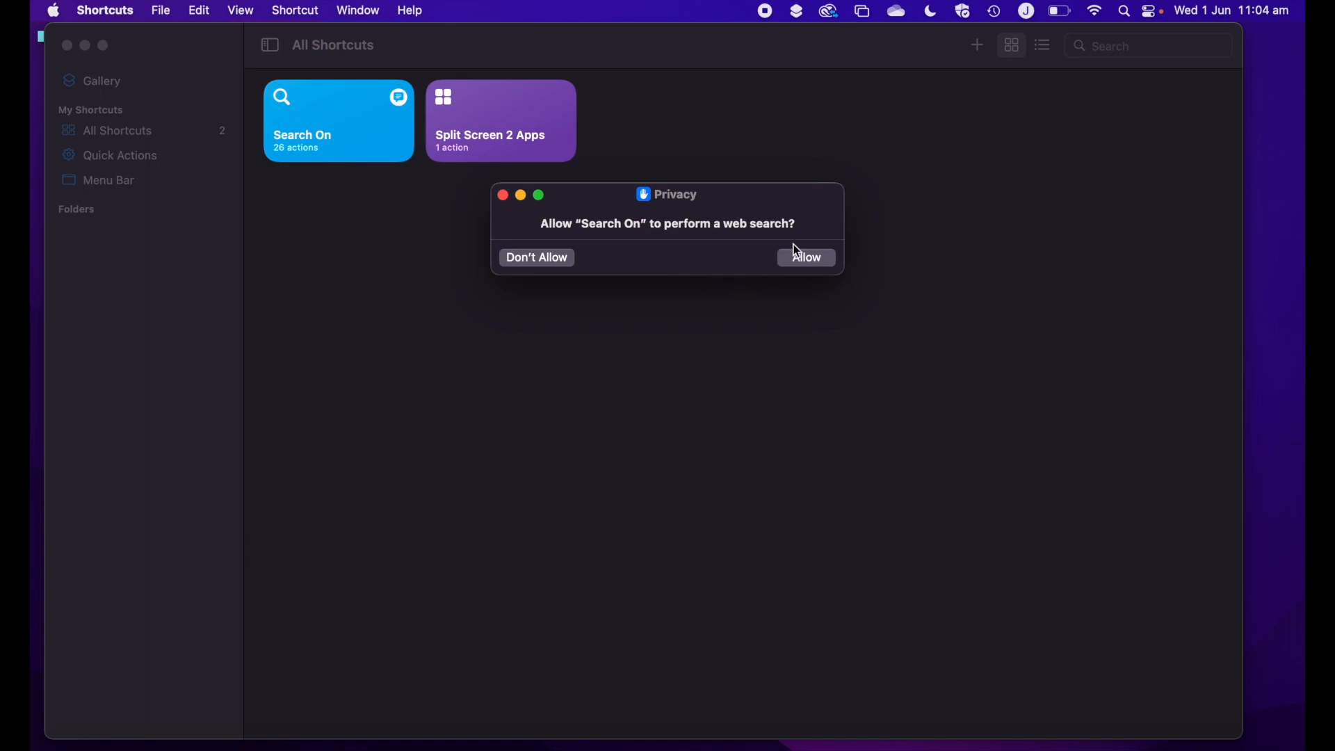
left_click(802, 260)
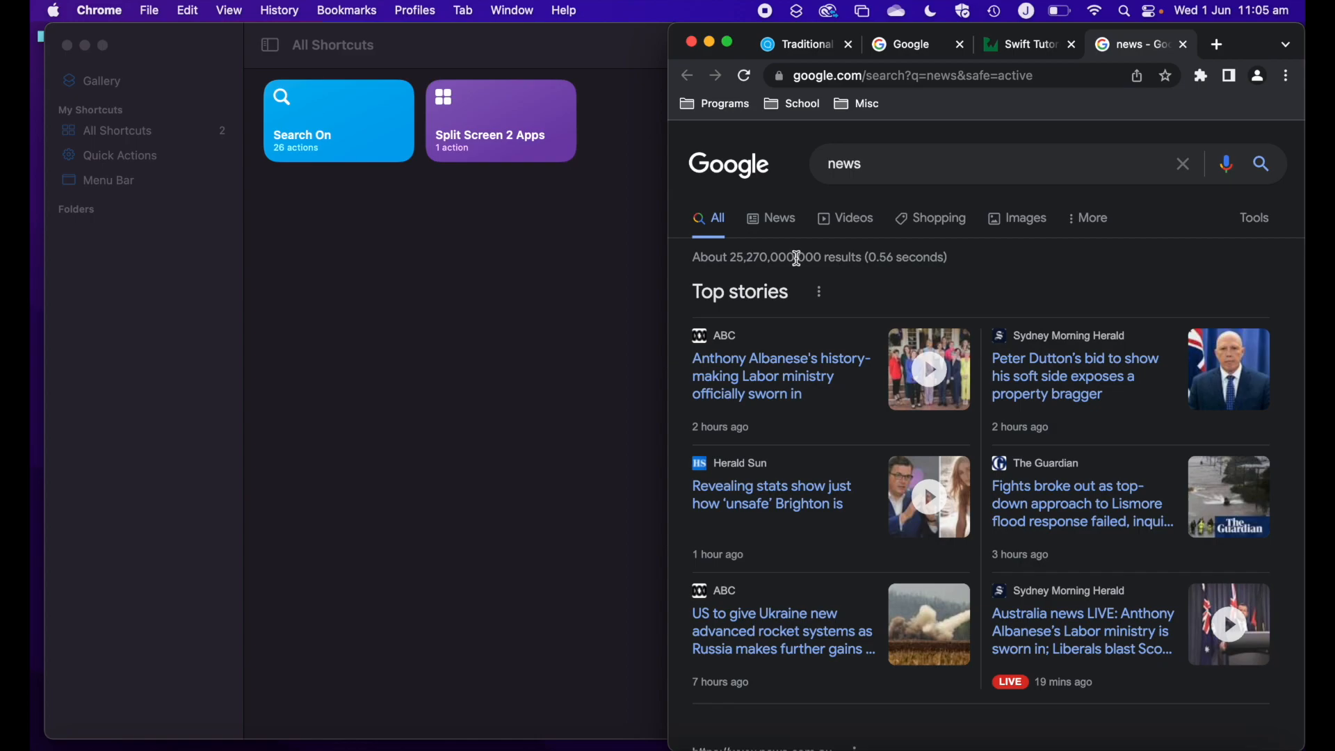
Back in Shortcuts, add Split Screen 2 Apps and Search On to the Menu Bar collection and open the shortcuts list in the Mac's menu bar
double_click(502, 64)
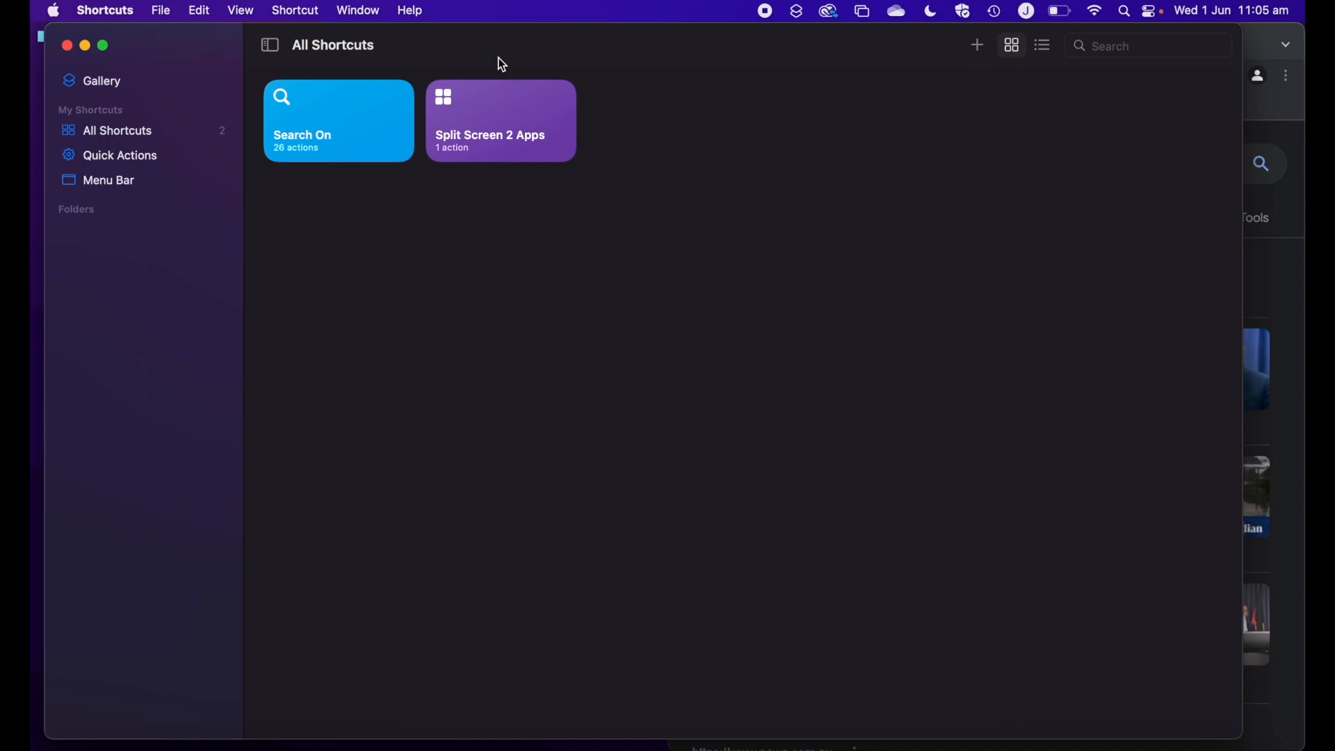
left_click(138, 184)
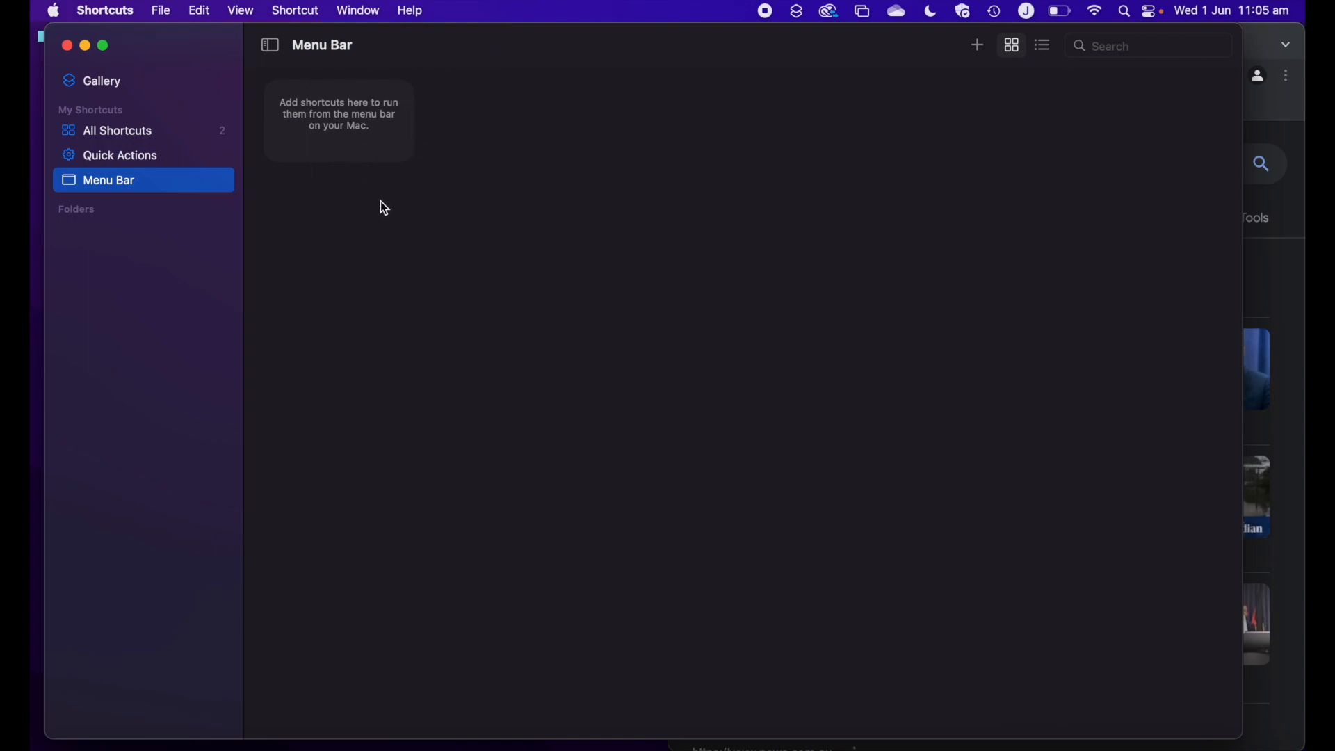
left_click(173, 132)
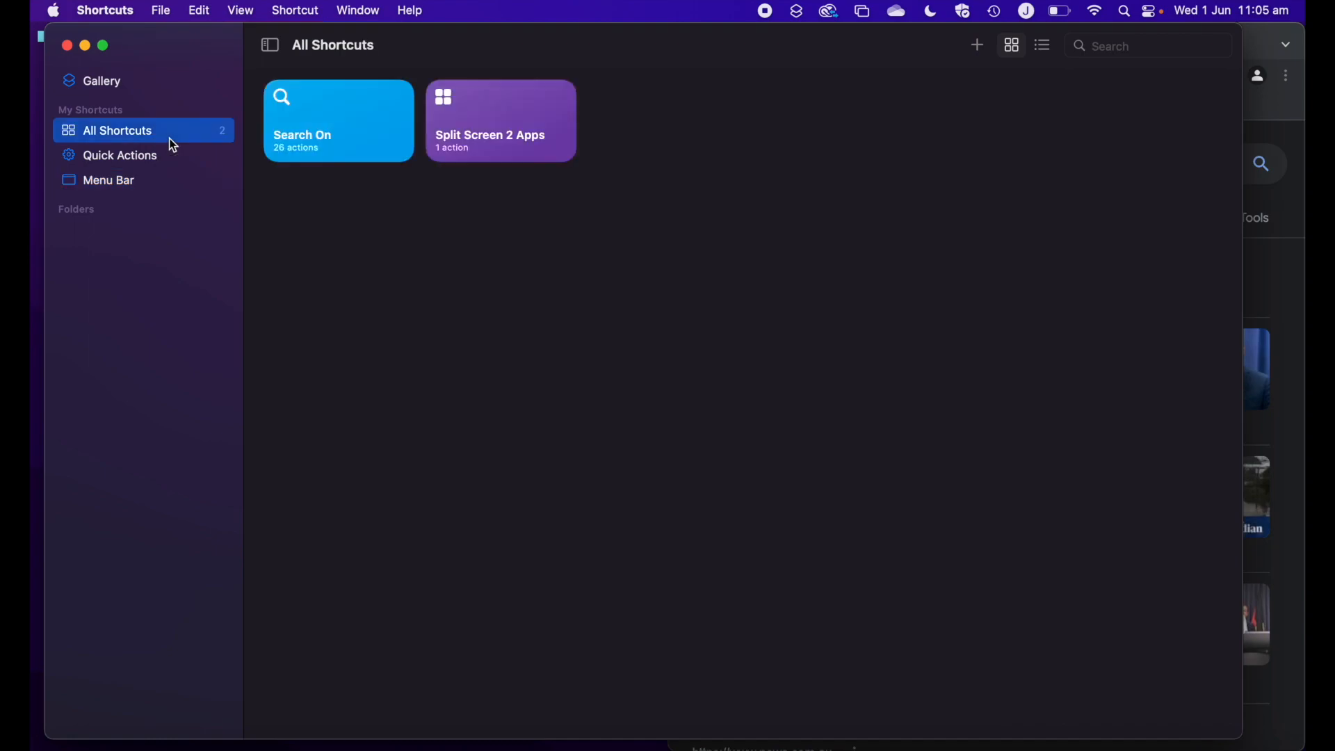
left_click_drag(491, 124, 180, 184)
left_click_drag(360, 127, 197, 187)
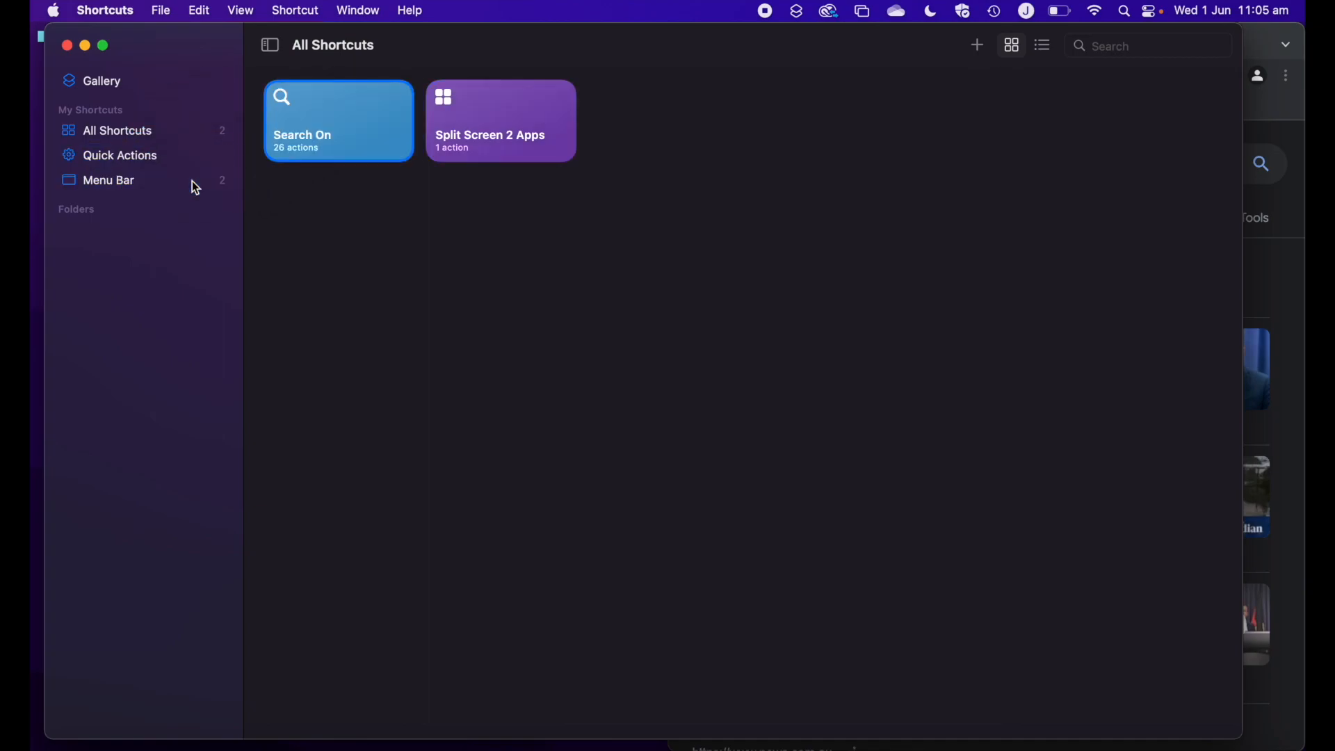
left_click(105, 188)
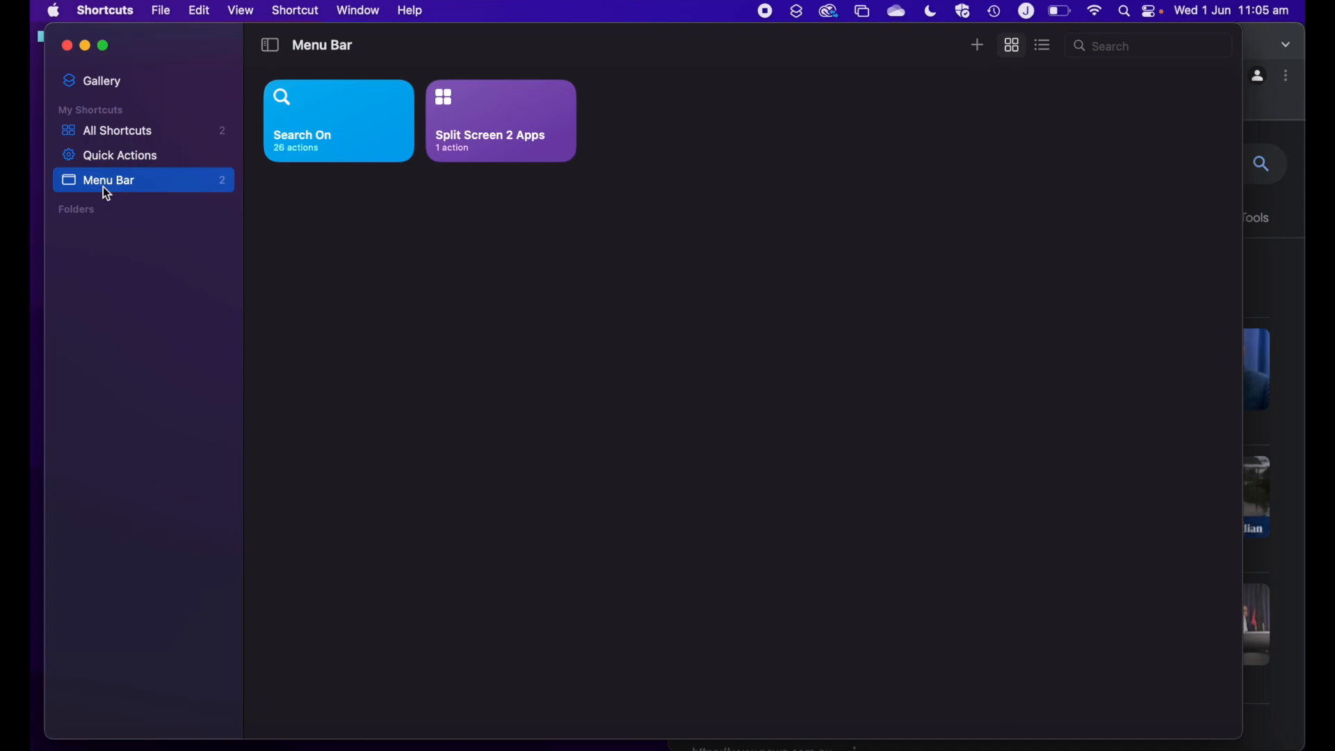
left_click(799, 12)
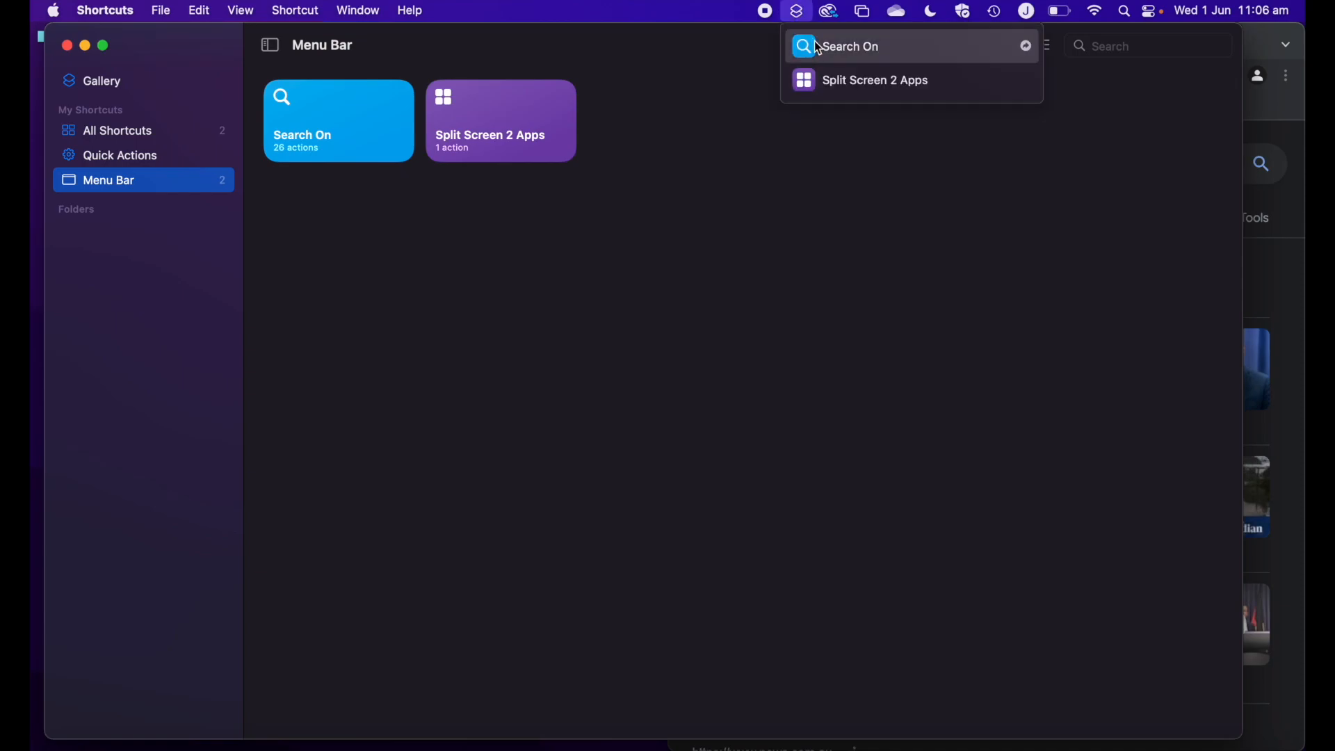